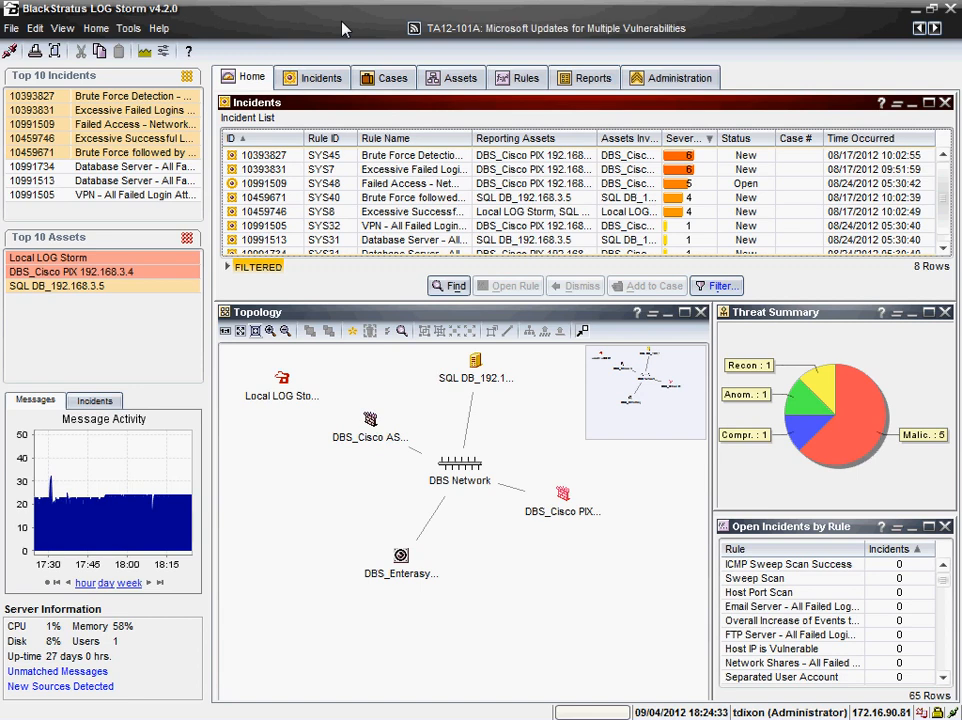
Step: Examine the Host Port Scan rule's configuration parameters, threat class options and event conditions
click(526, 78)
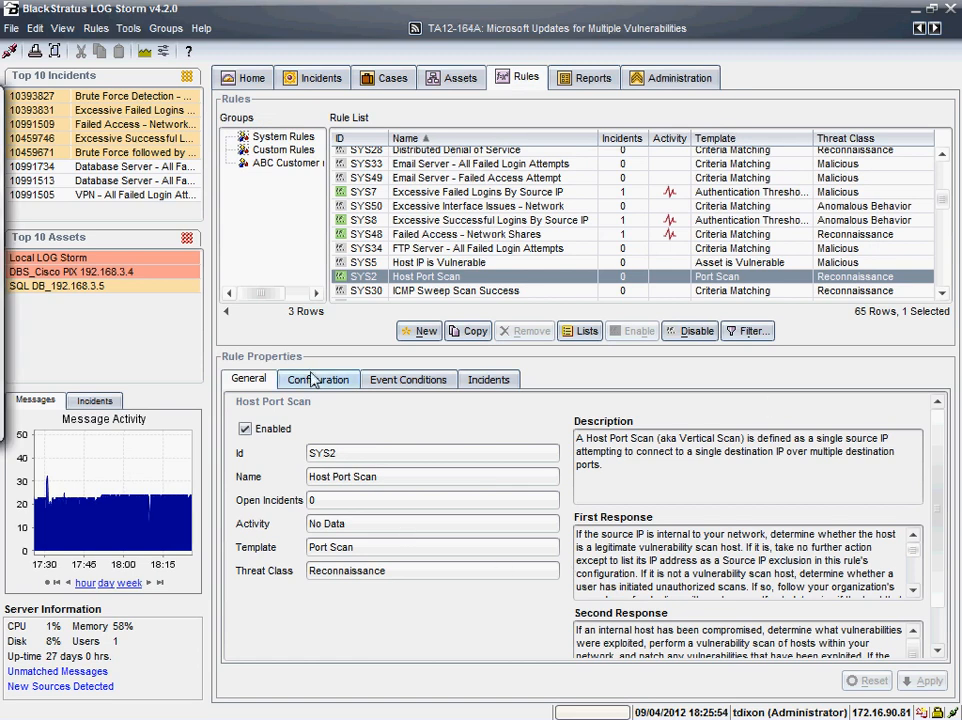
click(316, 380)
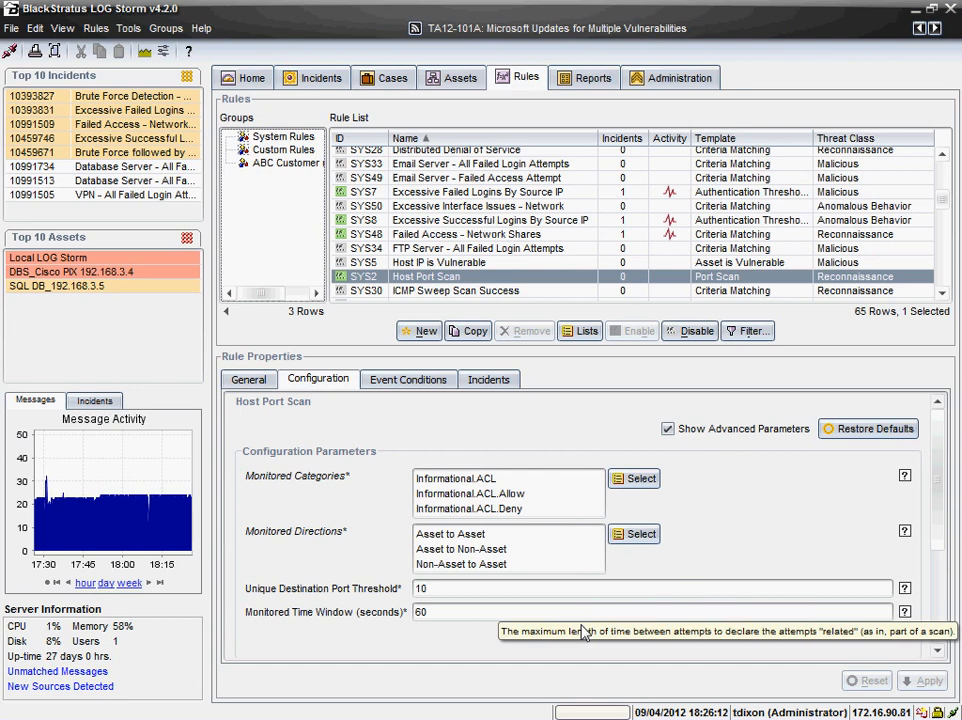
scroll(674, 585, down, 5)
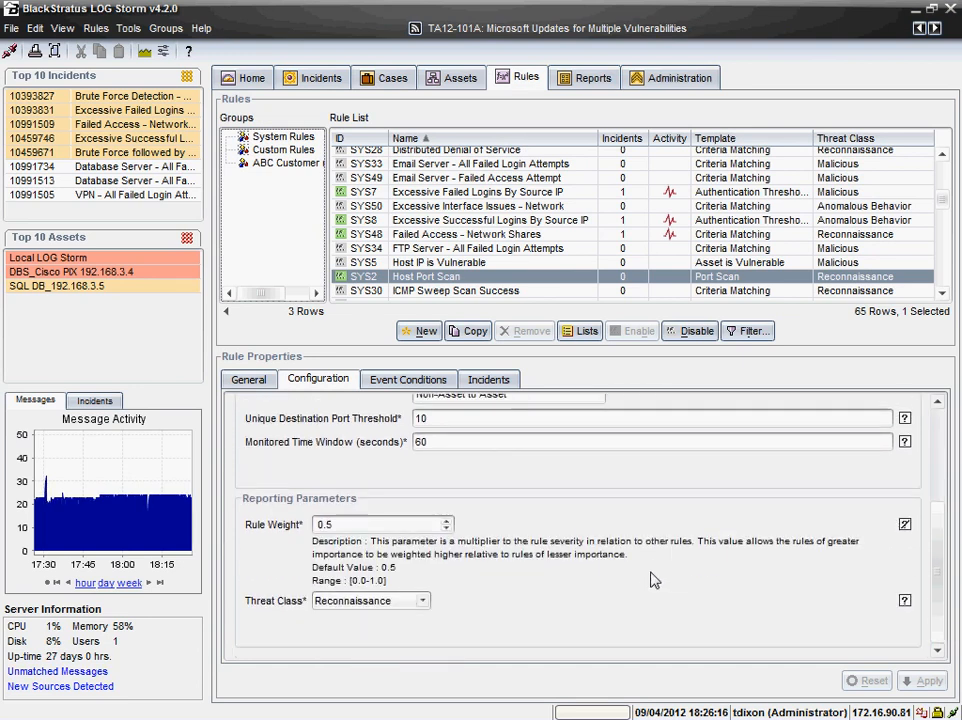
click(388, 603)
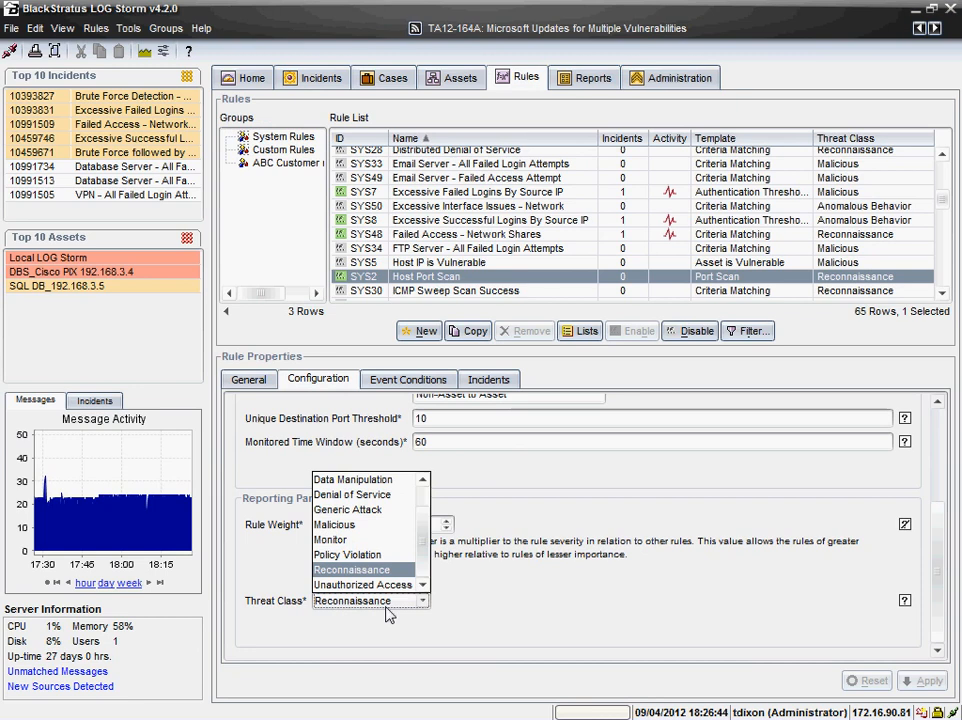
click(481, 589)
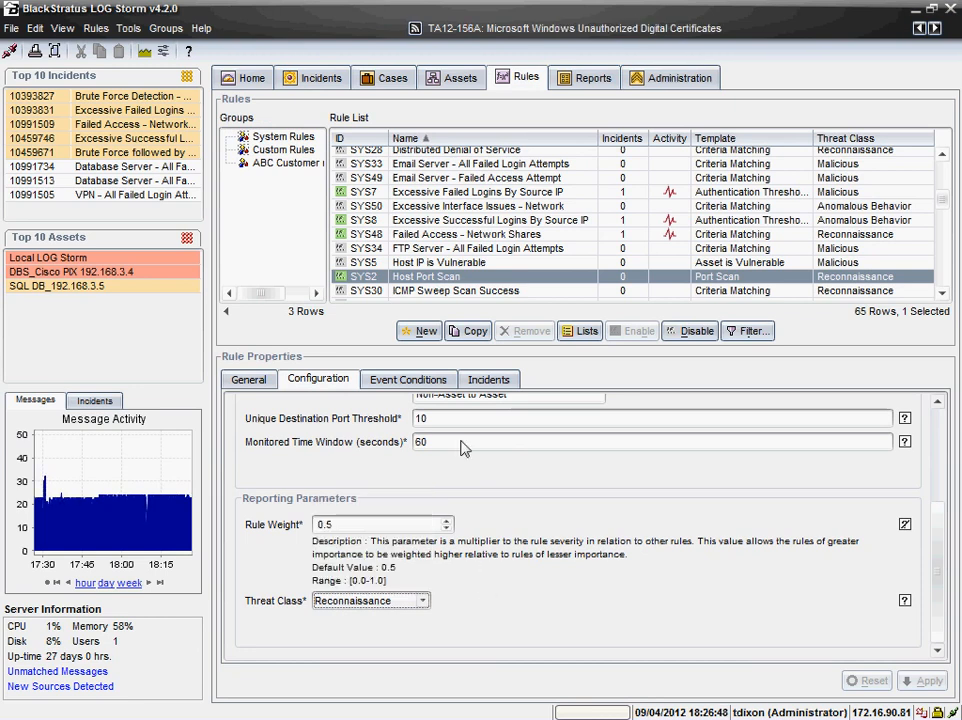
click(426, 386)
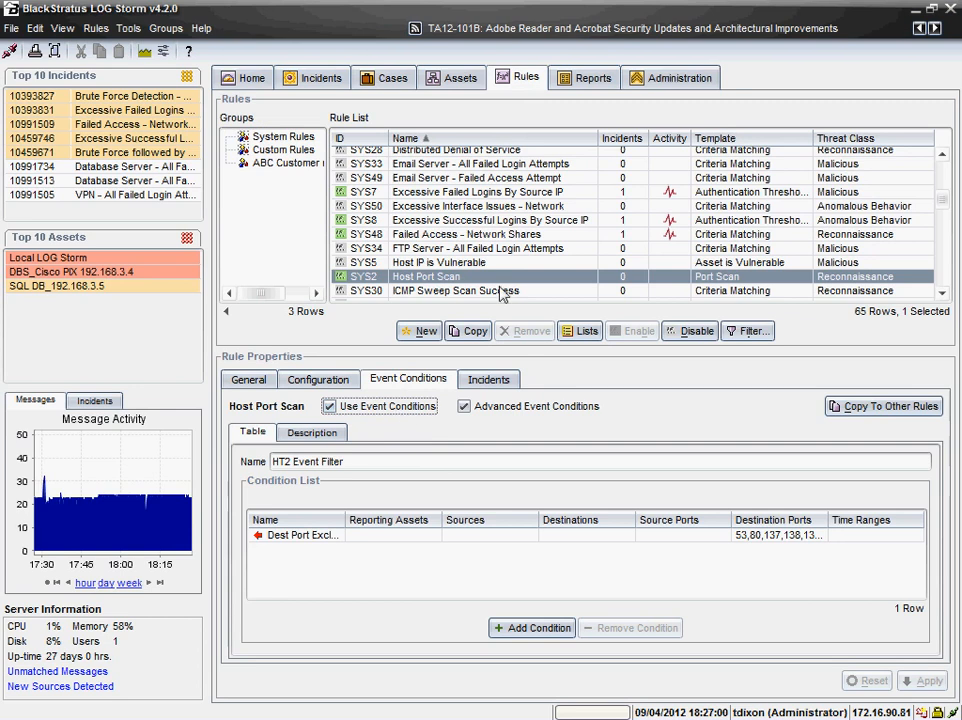
Step: Enable event conditions for the Failed Access - Network Shares rule
click(507, 233)
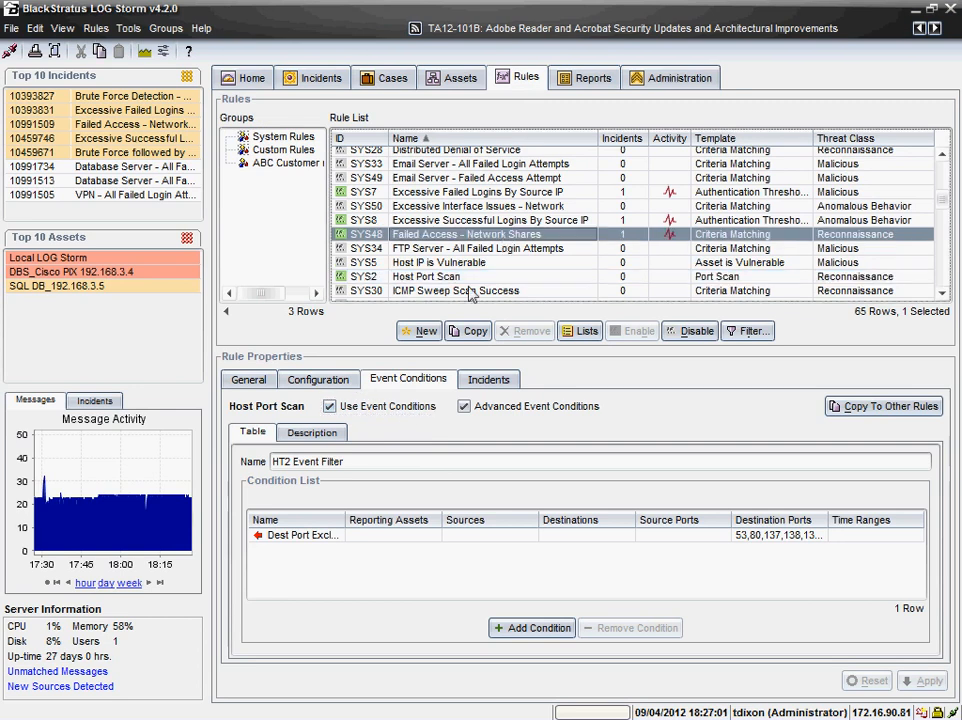
click(420, 407)
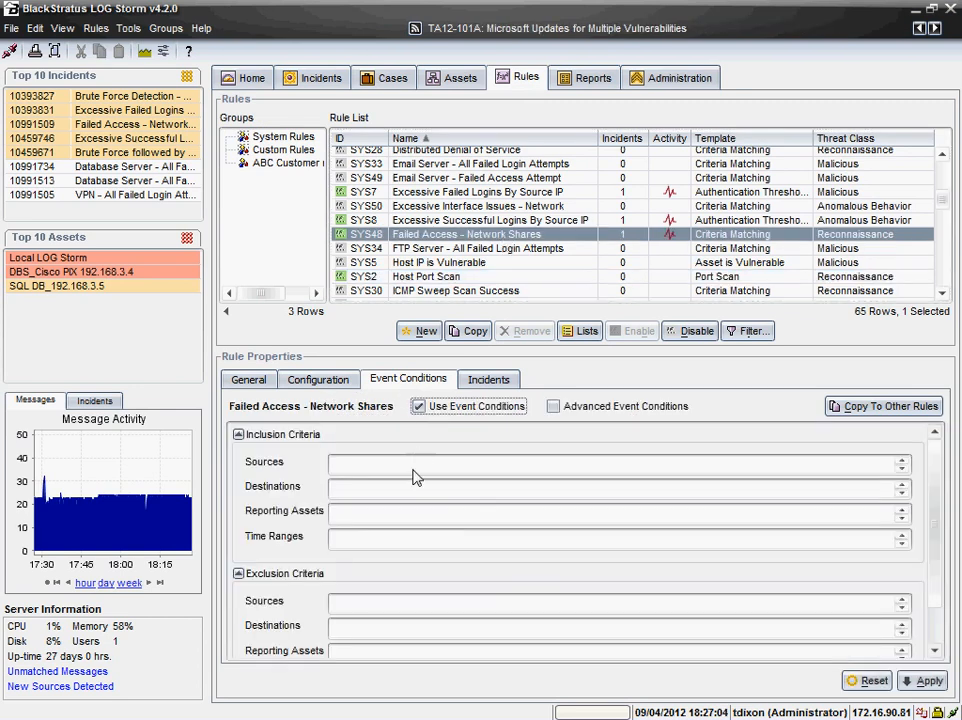
mouse_move(416, 478)
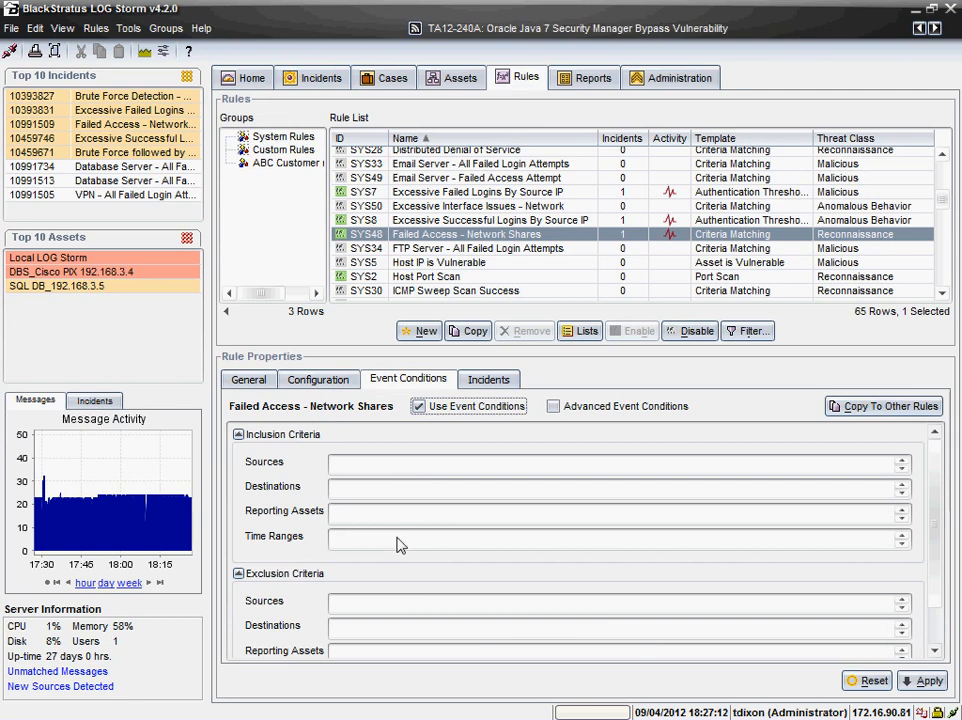
mouse_move(399, 545)
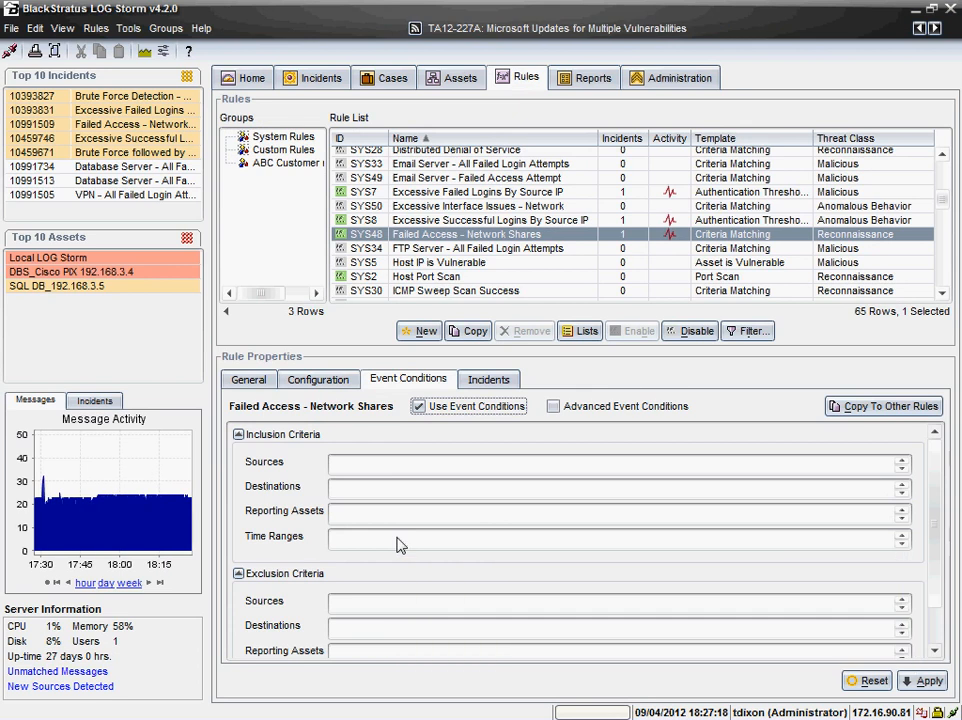
Step: Review the incident fired by the Failed Access - Network Shares rule, including its properties and available actions
click(500, 386)
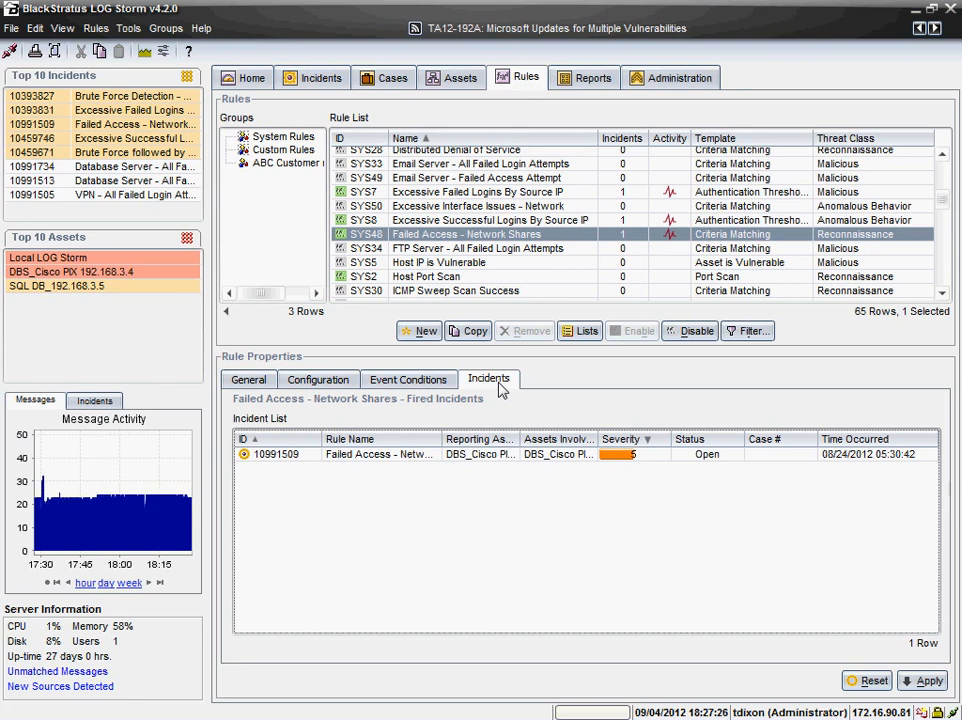
double_click(490, 457)
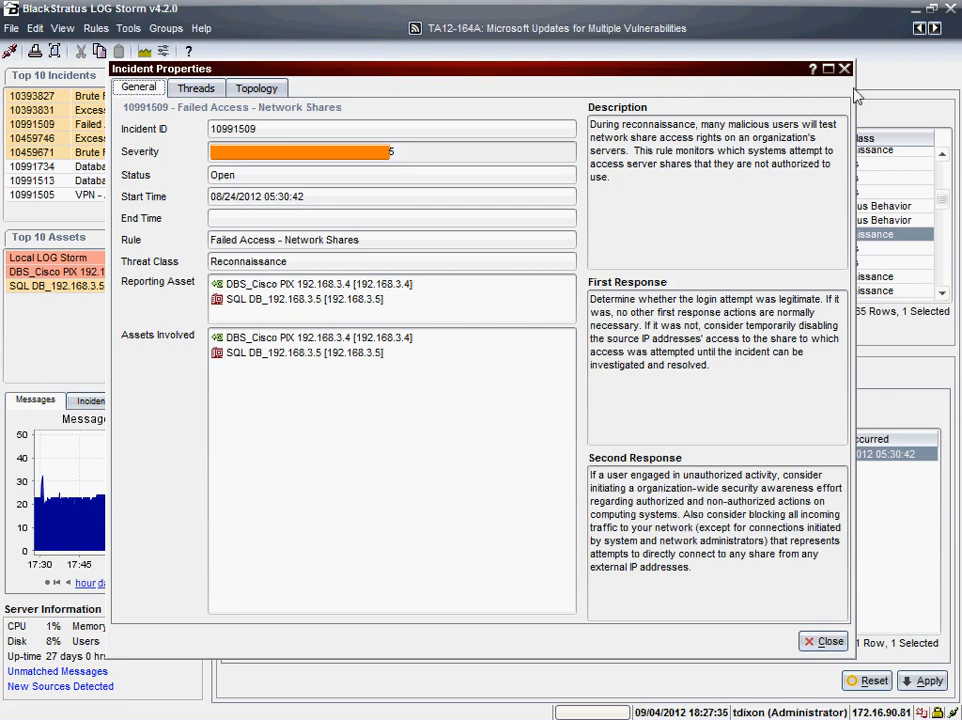
click(845, 70)
right_click(545, 456)
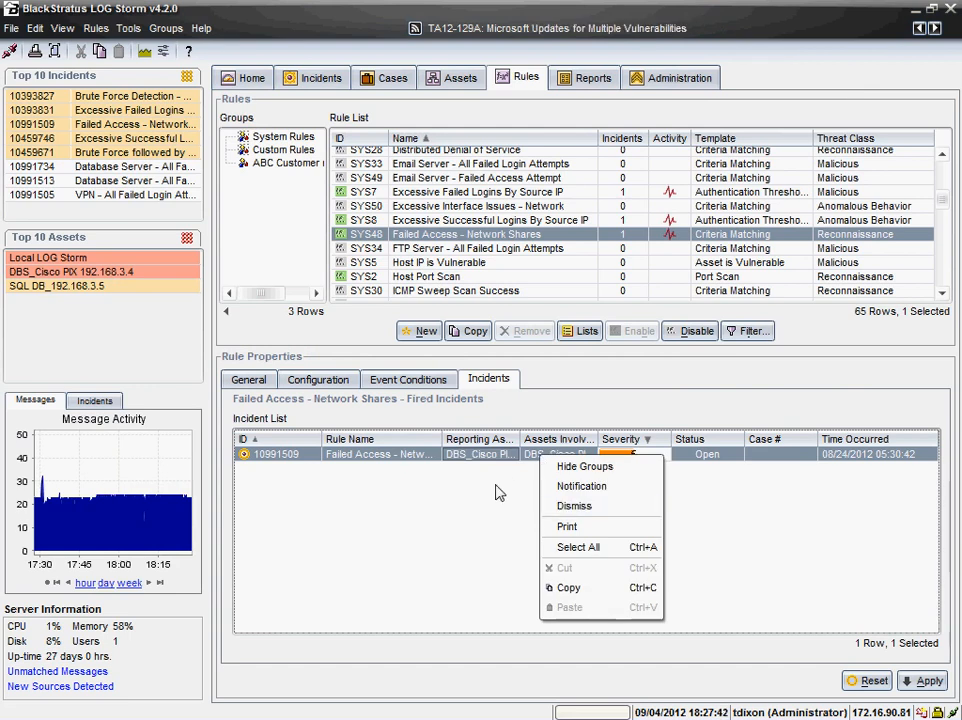
click(502, 510)
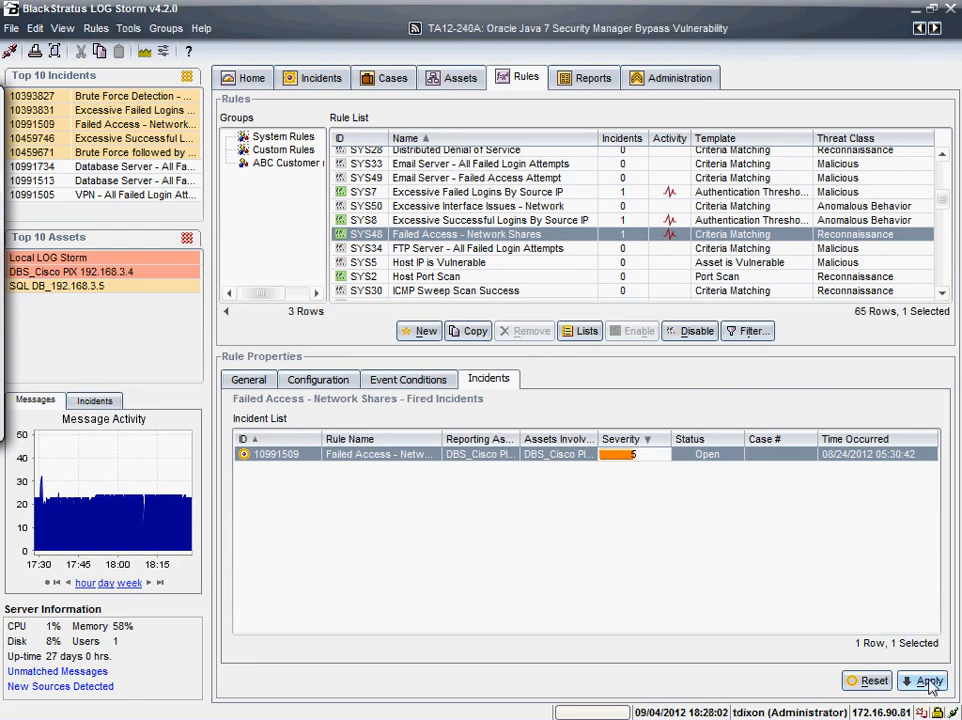
Step: Revert the unsaved changes to the Failed Access - Network Shares rule and look over its configuration parameters
click(872, 681)
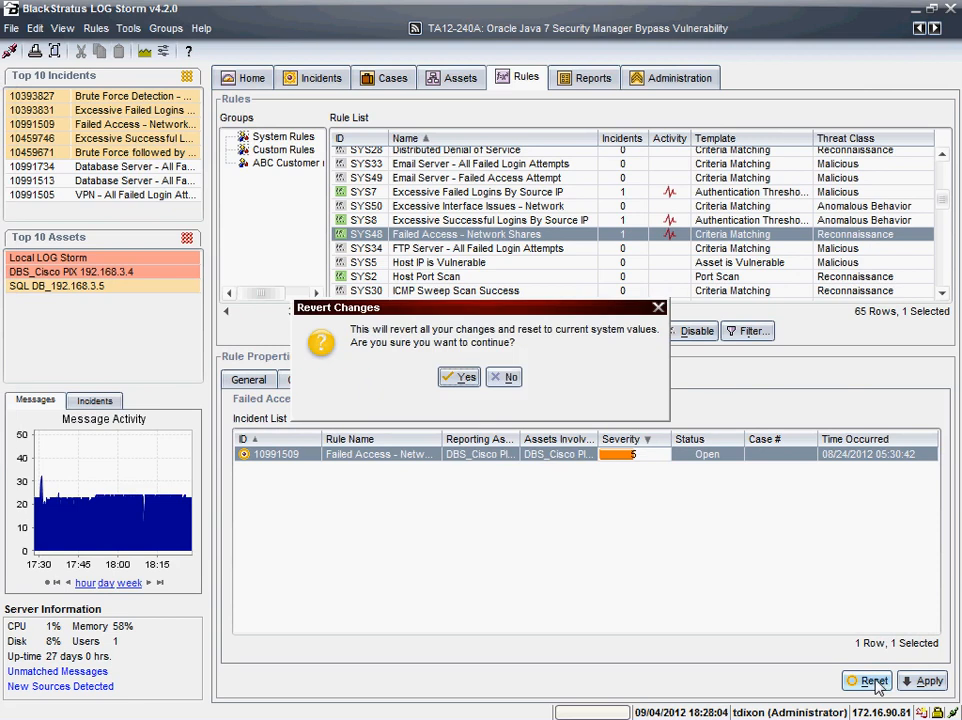
click(459, 380)
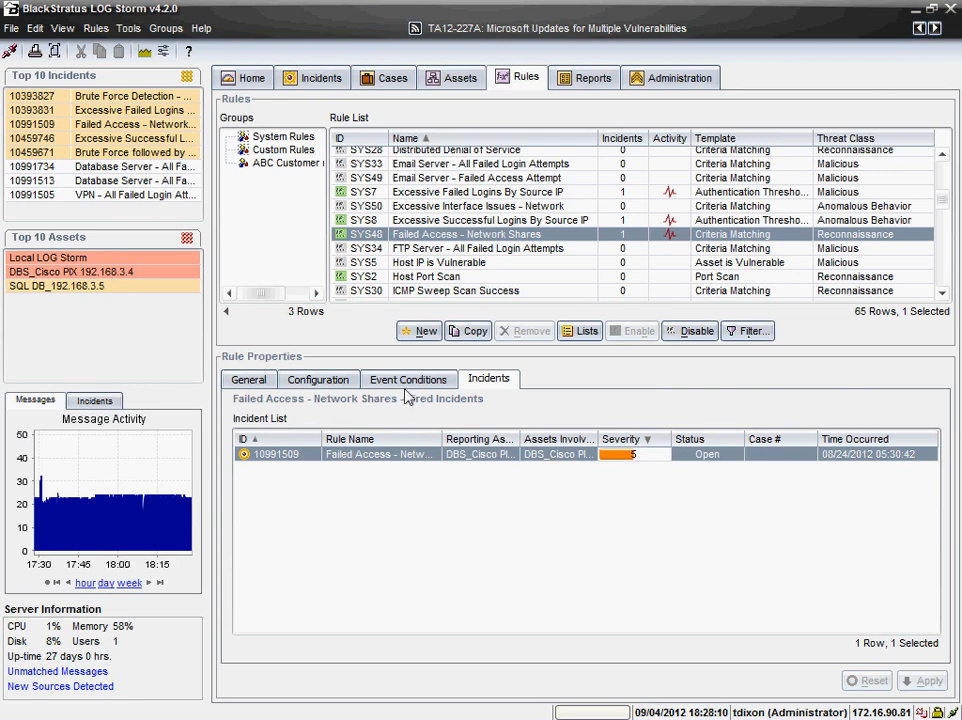
click(338, 382)
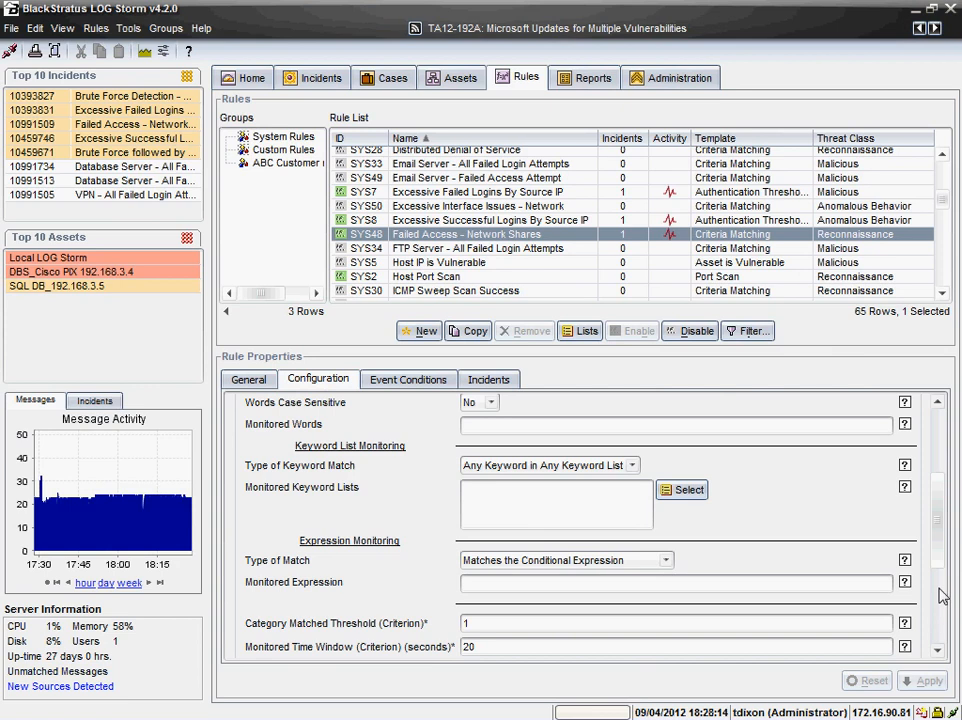
scroll(945, 565, up, 5)
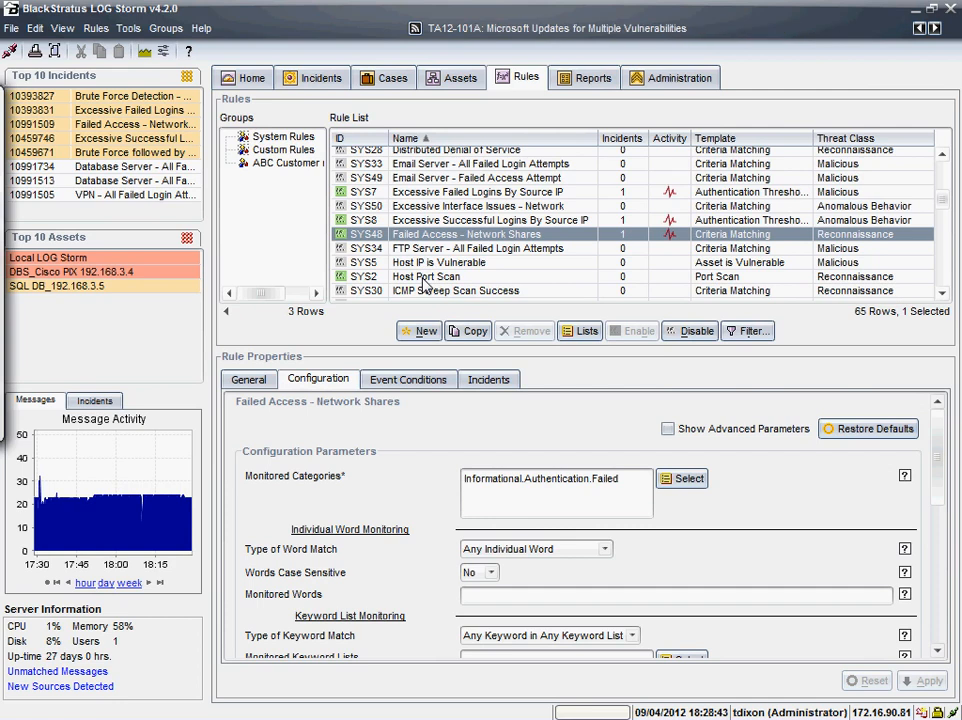
Step: Start a copy of the Host Port Scan rule and name it Host Port Scan (Test1)
click(423, 281)
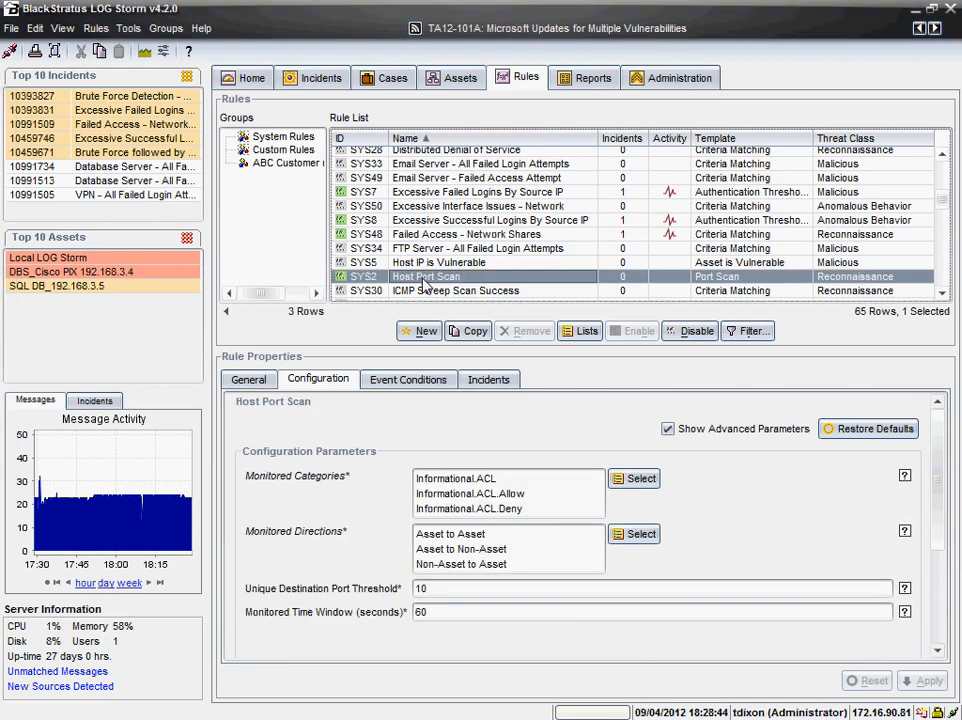
click(250, 381)
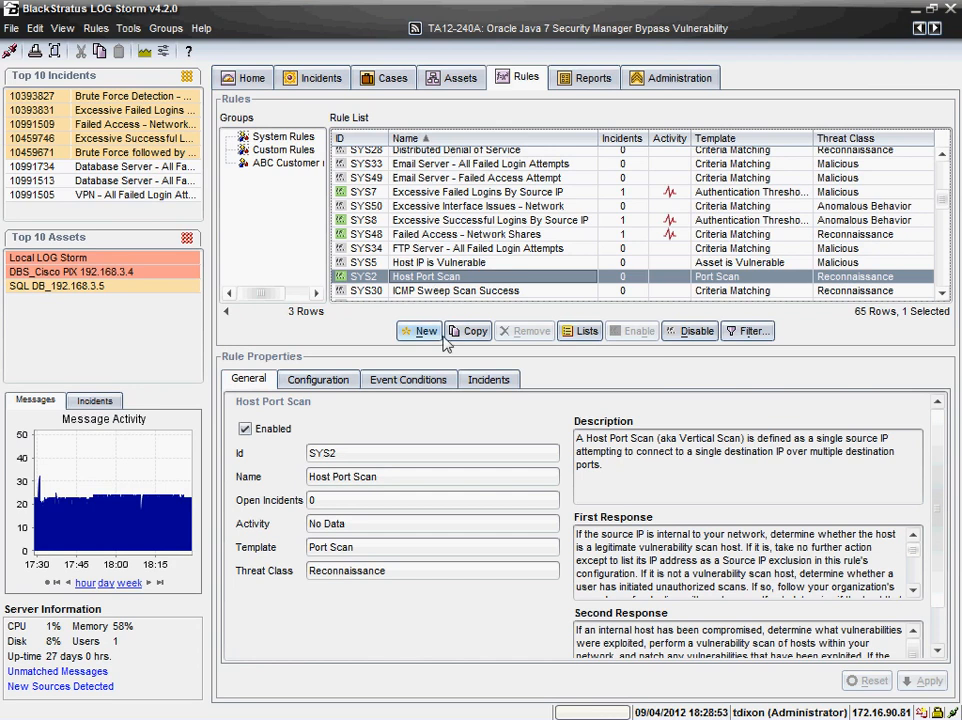
click(468, 331)
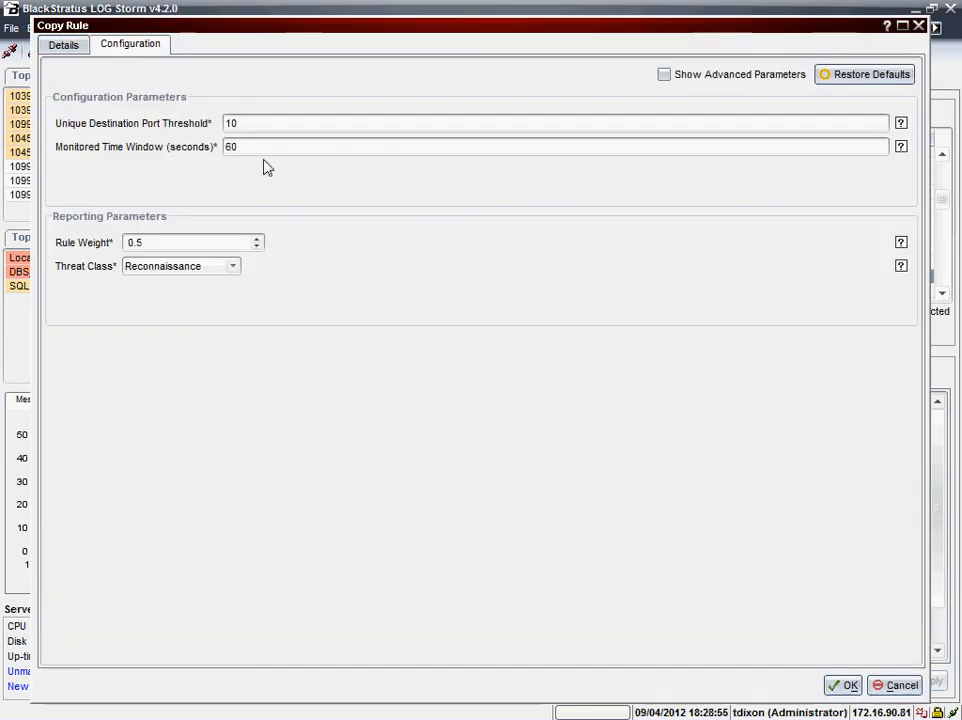
click(70, 45)
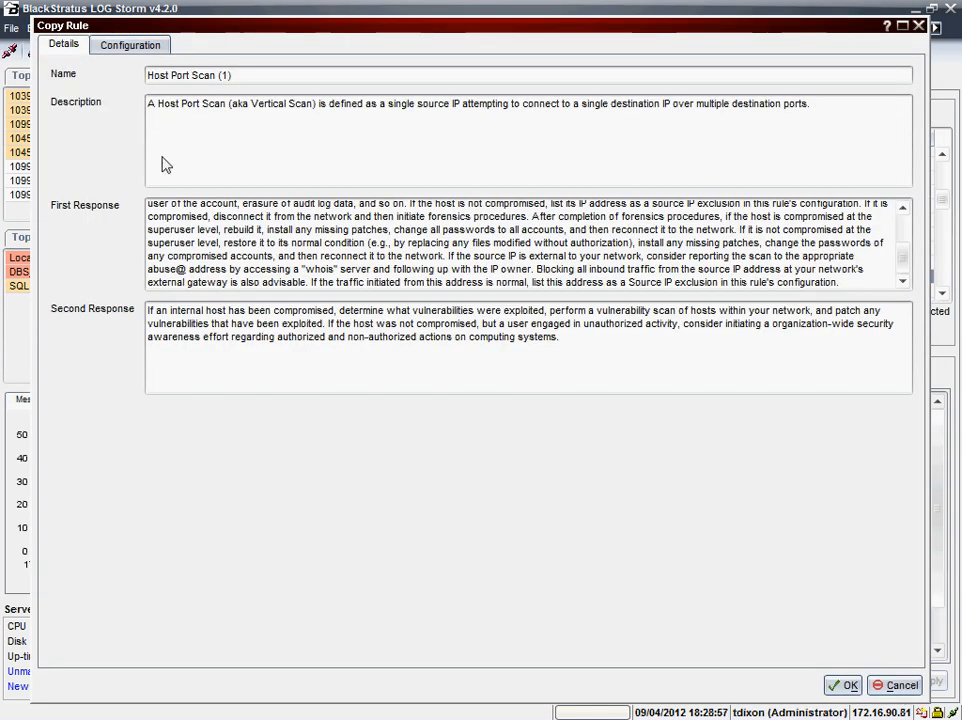
triple_click(224, 78)
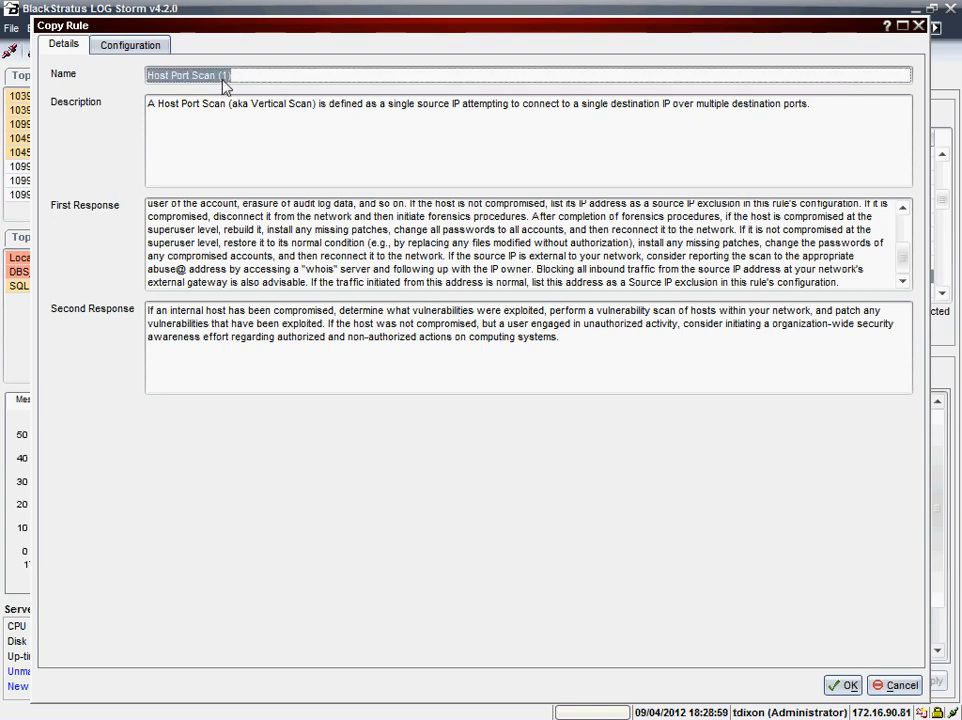
click(224, 78)
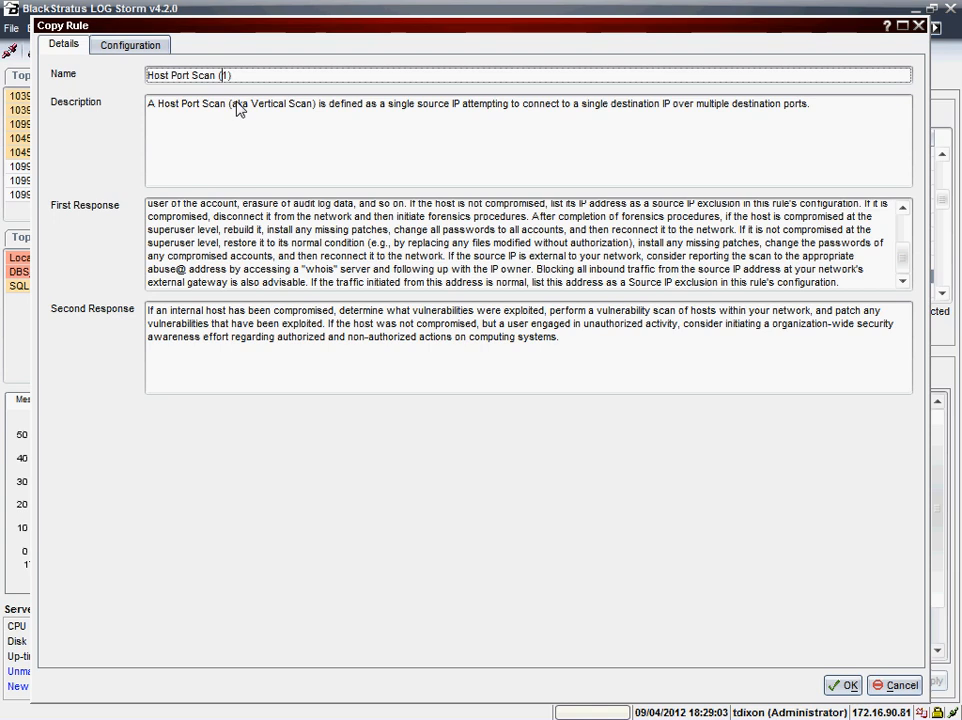
key(Delete)
text(Test1)
Step: Set the copied rule's unique destination port threshold to 11 and save the copy
click(140, 46)
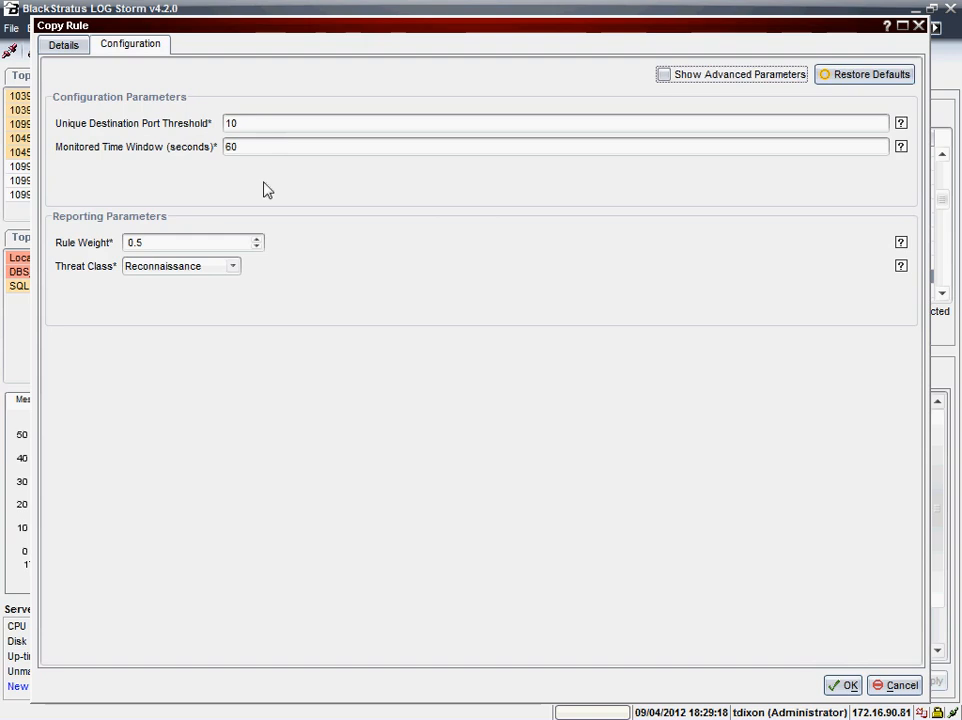
click(251, 128)
text(11)
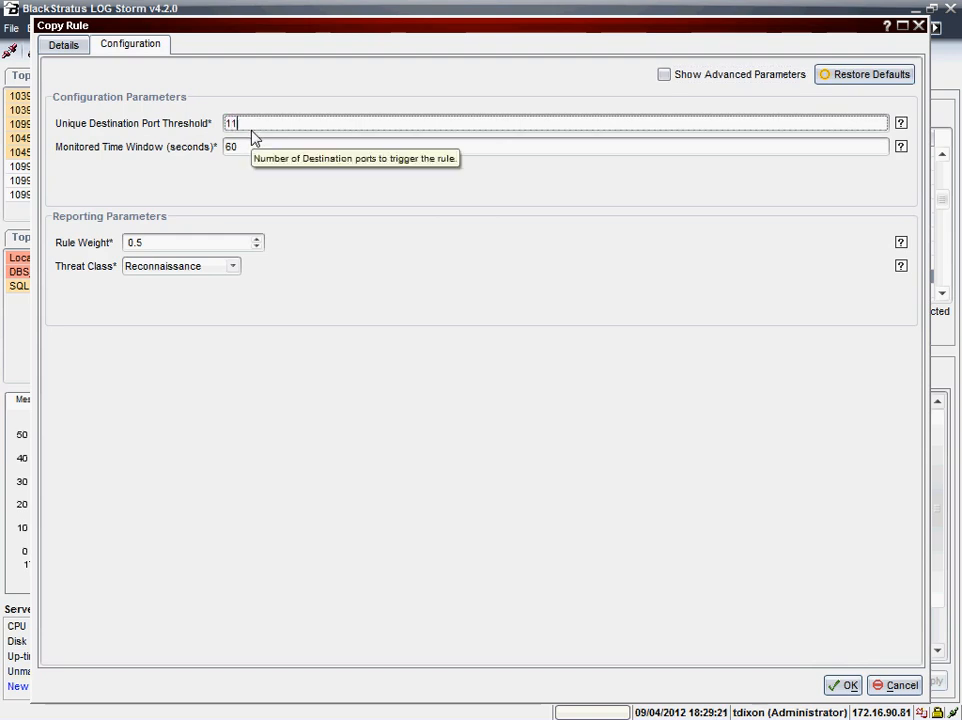
click(847, 685)
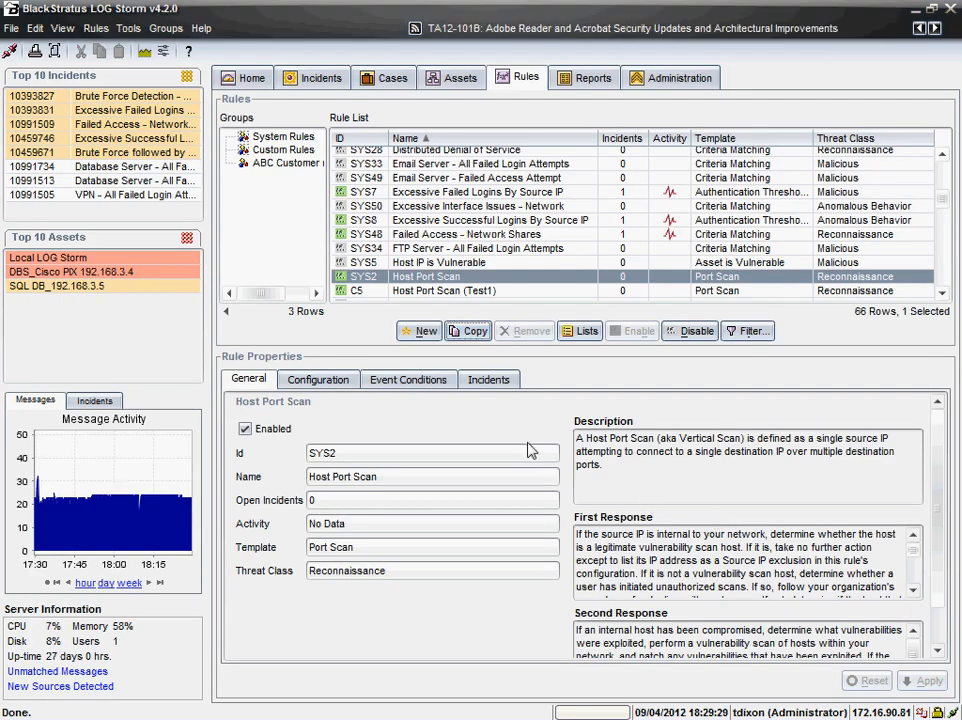
Step: Enable event conditions for Host Port Scan (Test1), include source 10.10.200.1 and apply the change
click(414, 291)
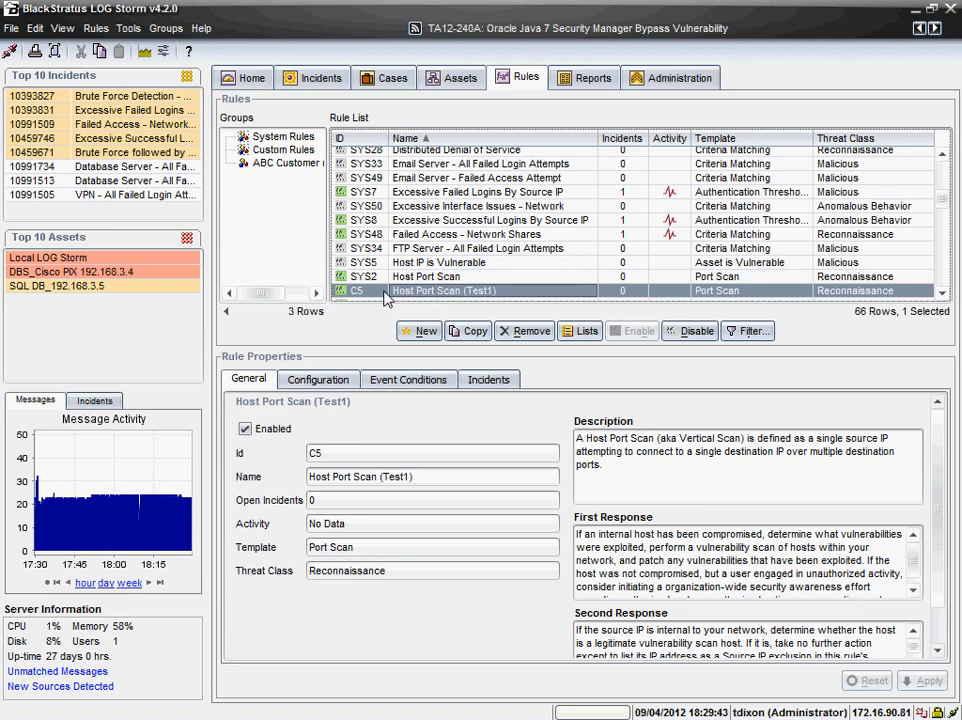
click(408, 380)
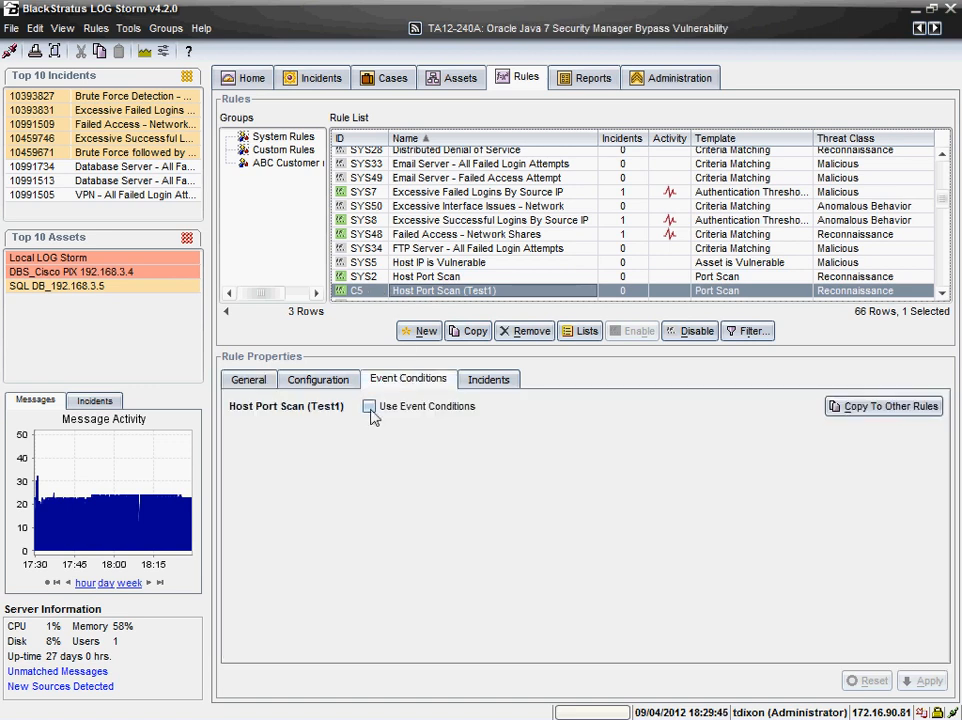
click(369, 407)
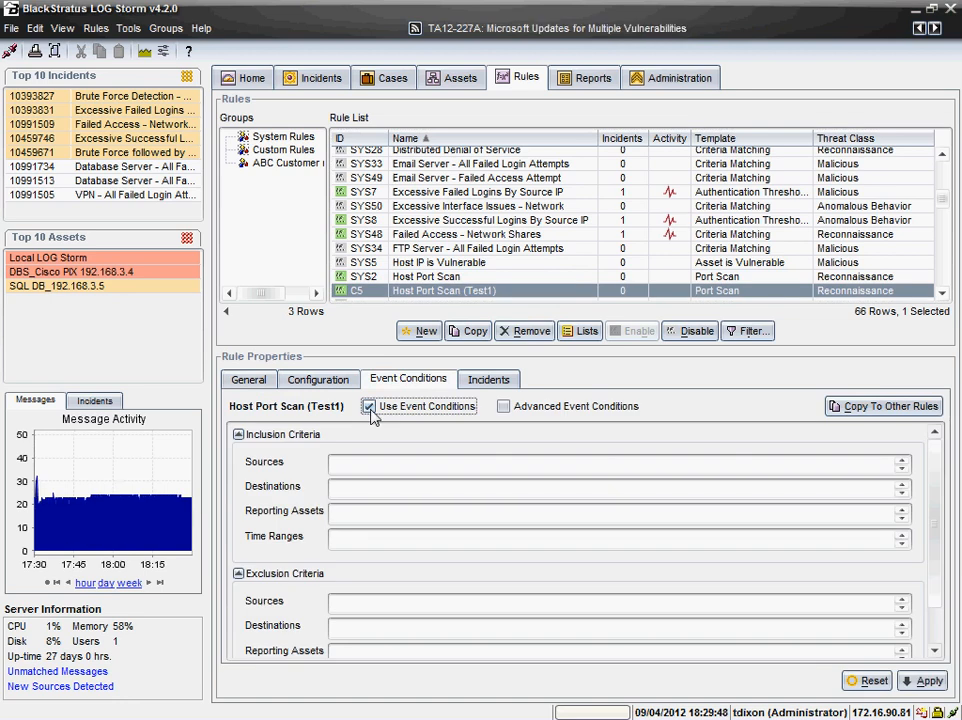
click(401, 466)
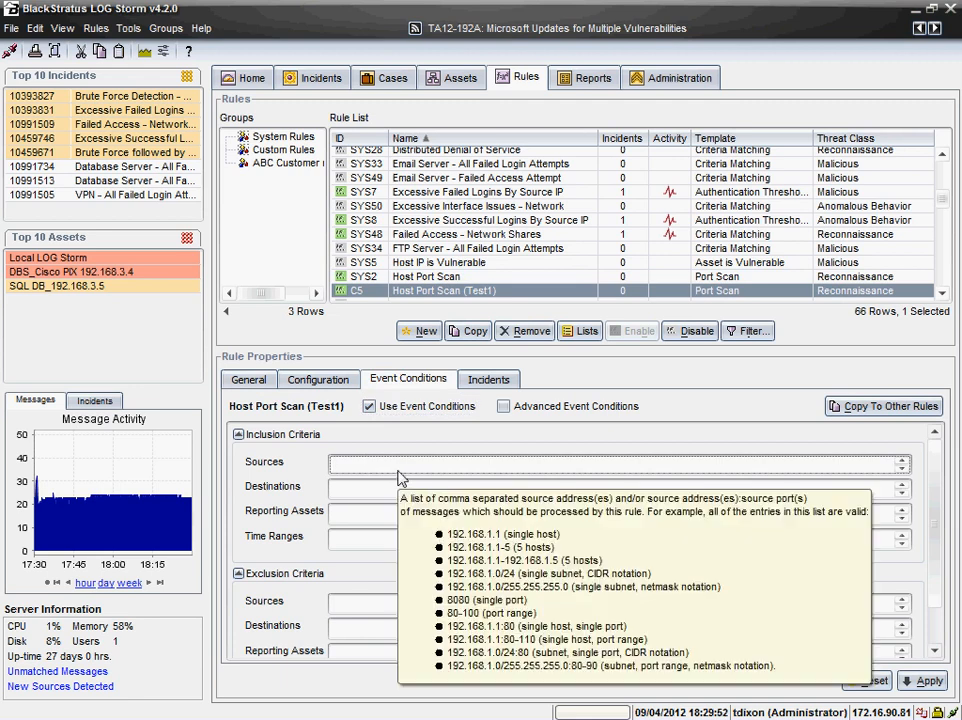
text(10.10.200.1)
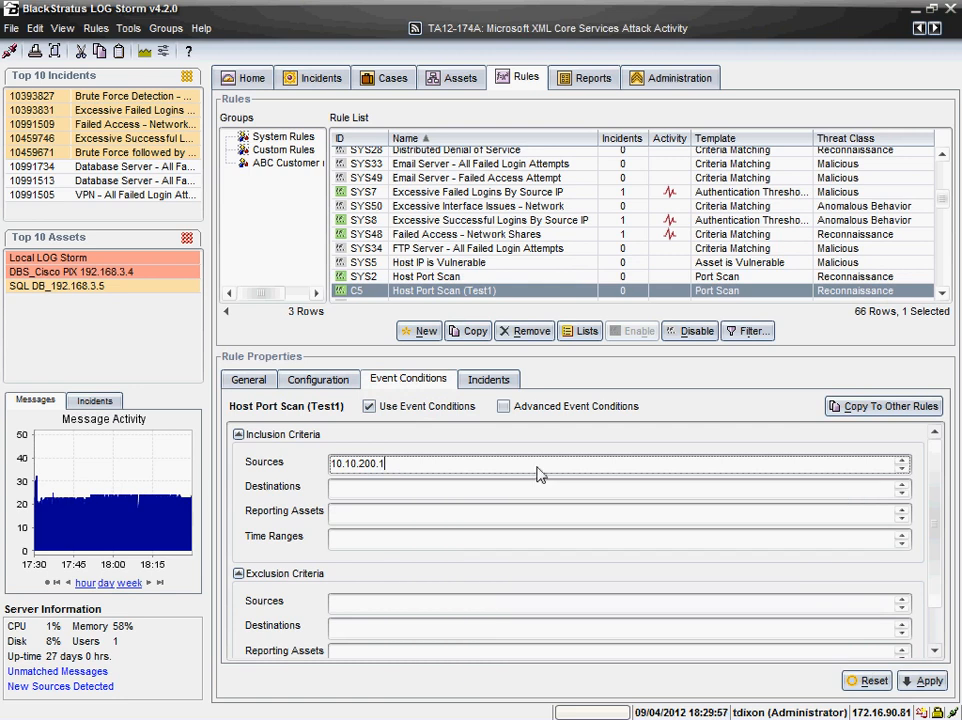
click(930, 681)
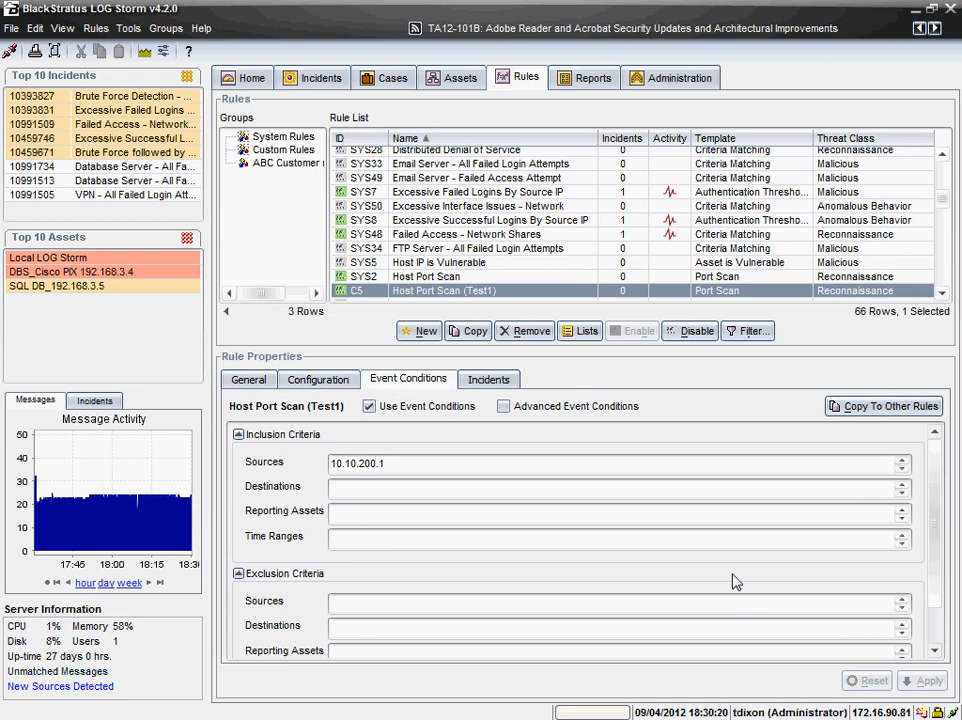
Step: Inspect the advanced event conditions of the original Host Port Scan rule
click(443, 278)
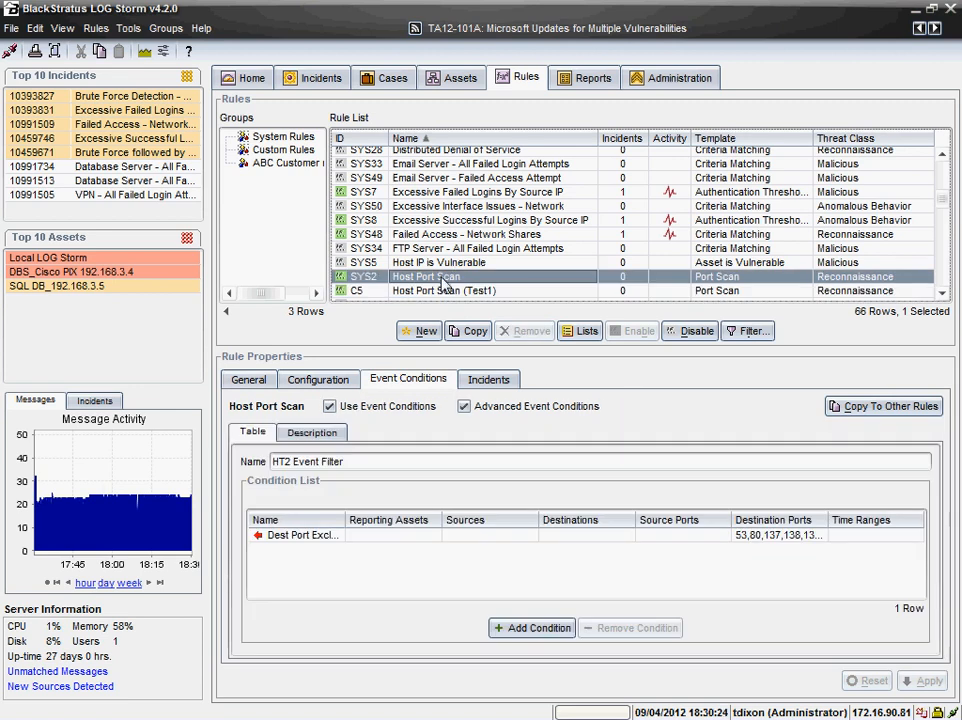
click(464, 405)
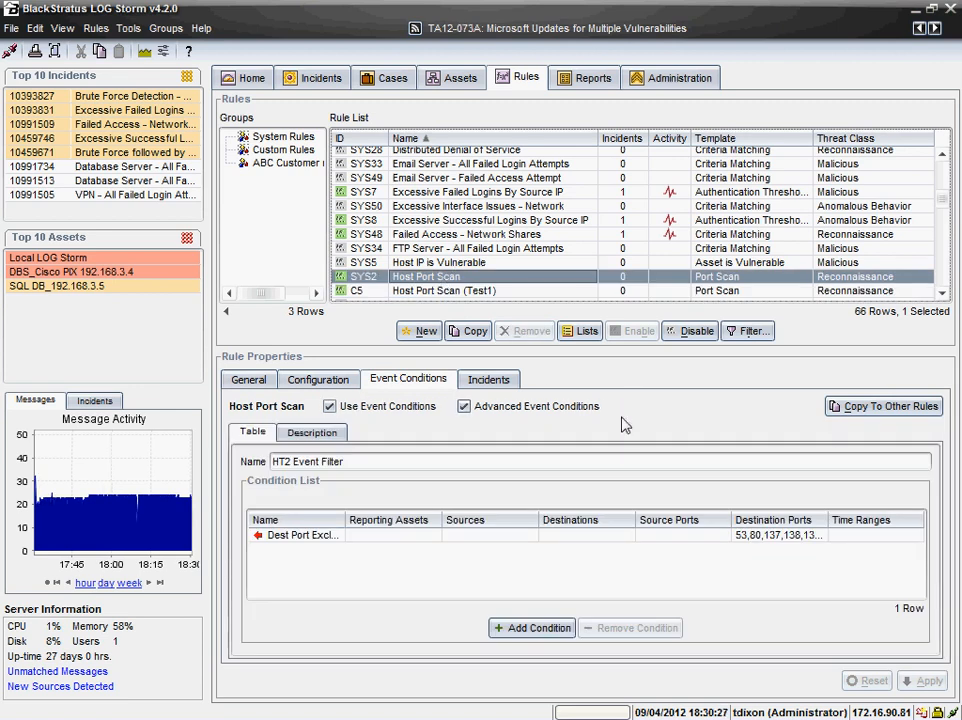
Step: Copy the Host Port Scan event conditions to Host Port Scan (Test1), overwriting its existing ones, and check the copied rule
click(905, 410)
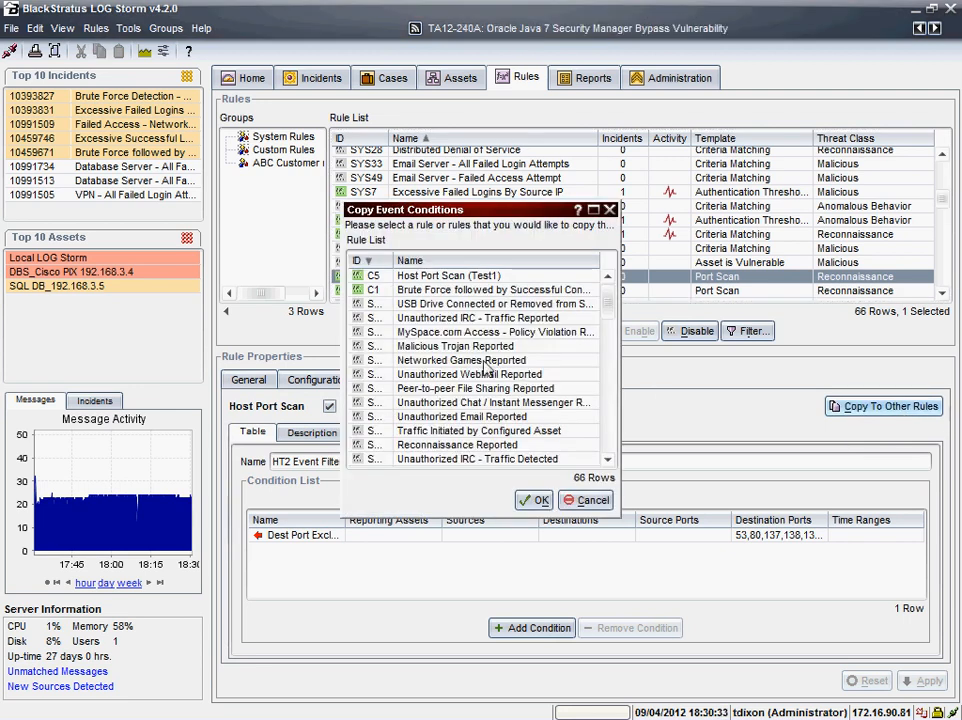
click(410, 276)
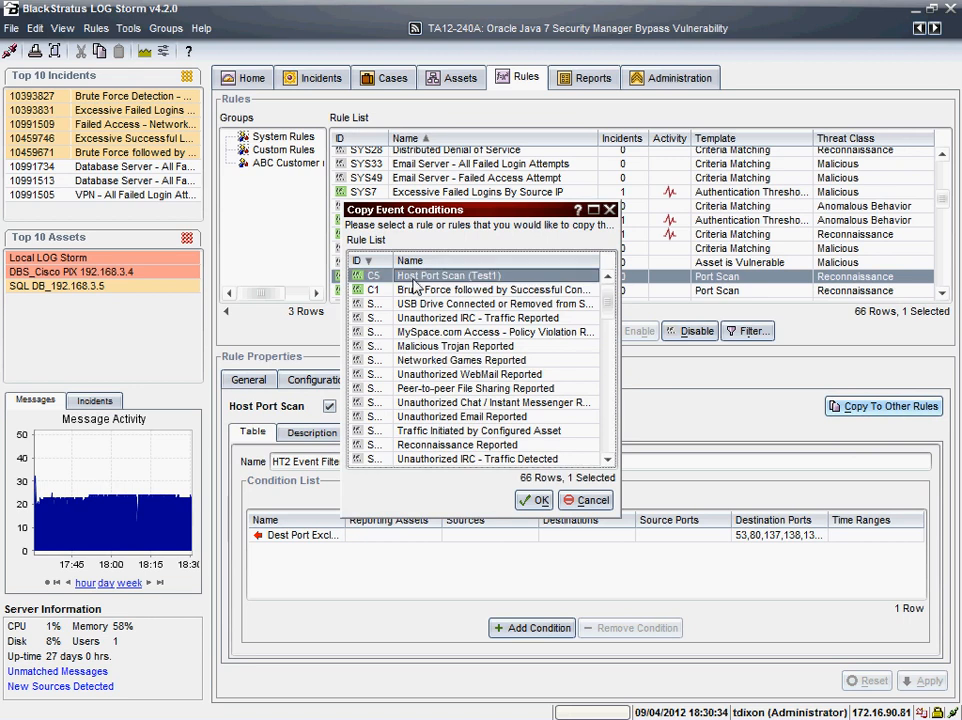
click(530, 499)
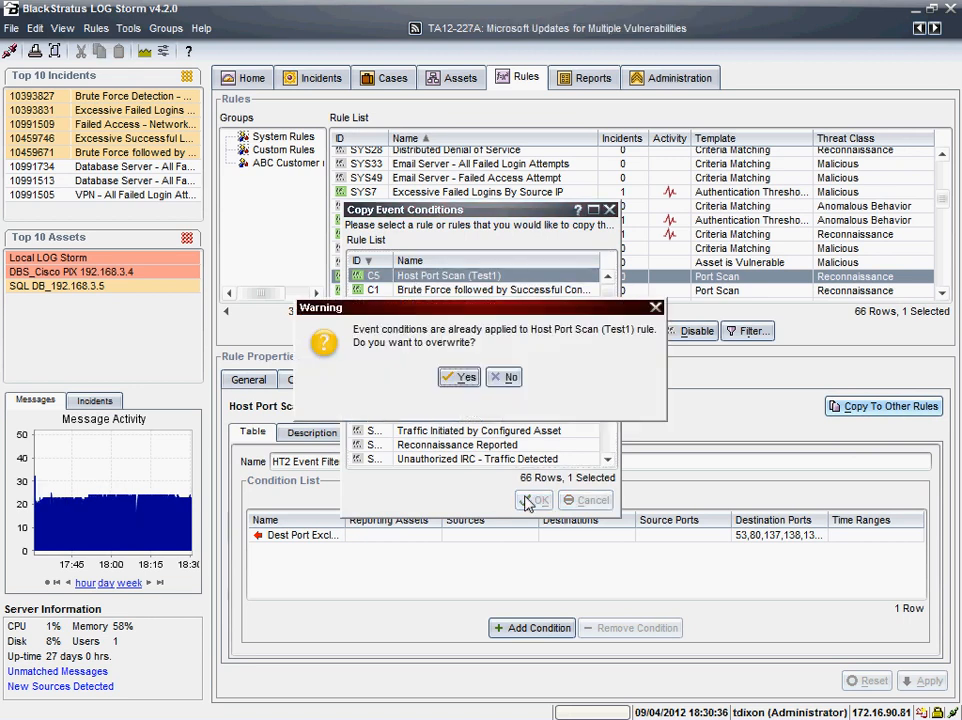
click(463, 379)
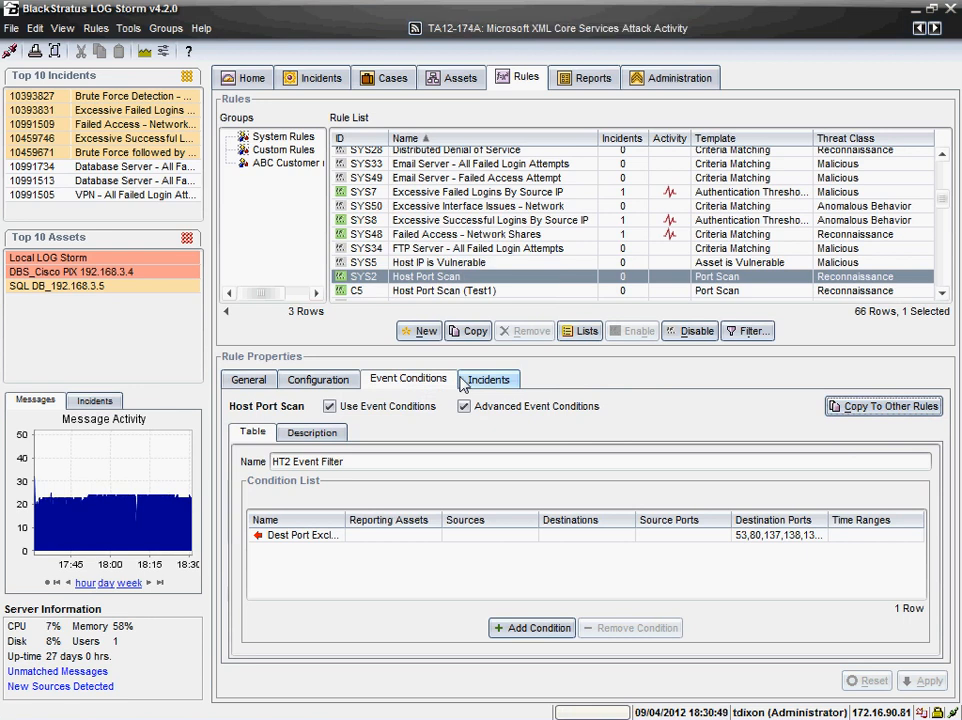
click(476, 290)
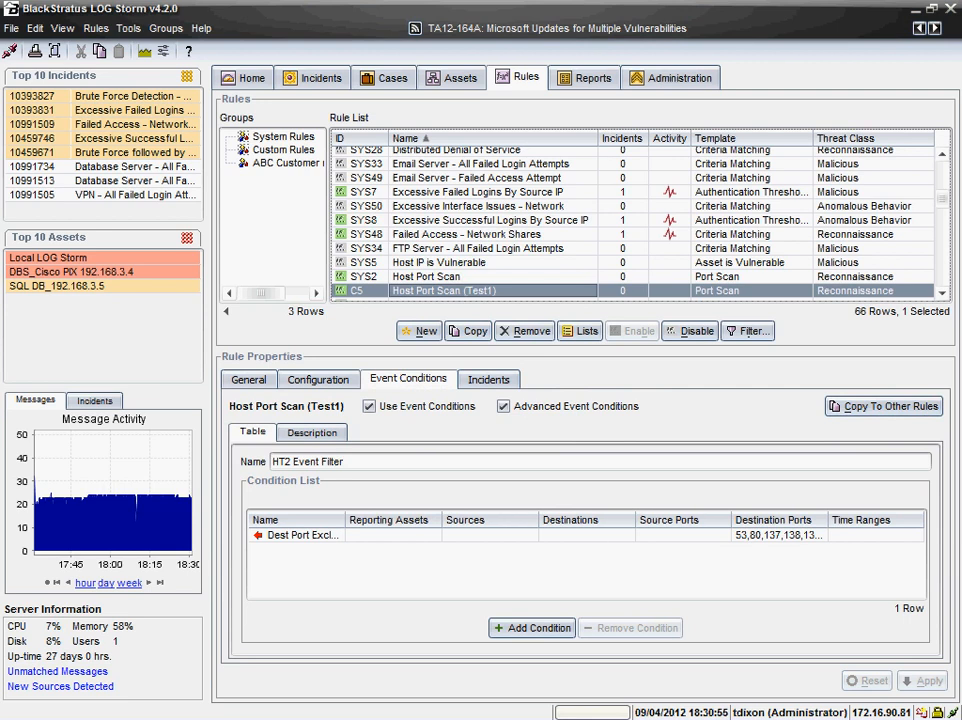
Step: Add an inclusion condition for source IP 10.10.200.1 to Host Port Scan (Test1) and apply the change
click(530, 629)
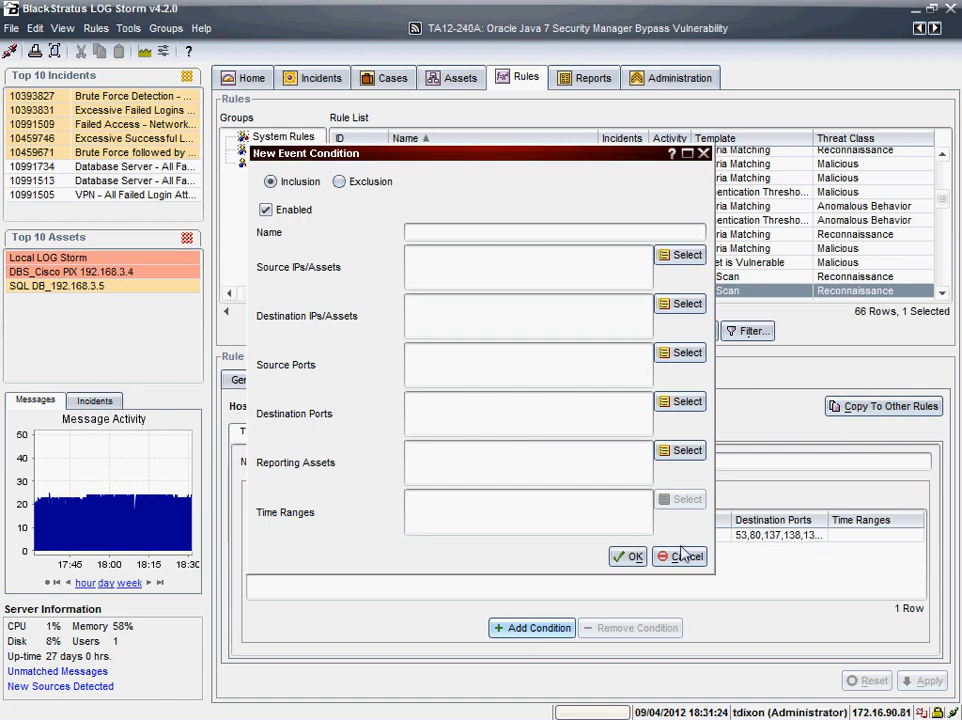
click(528, 270)
text(1)
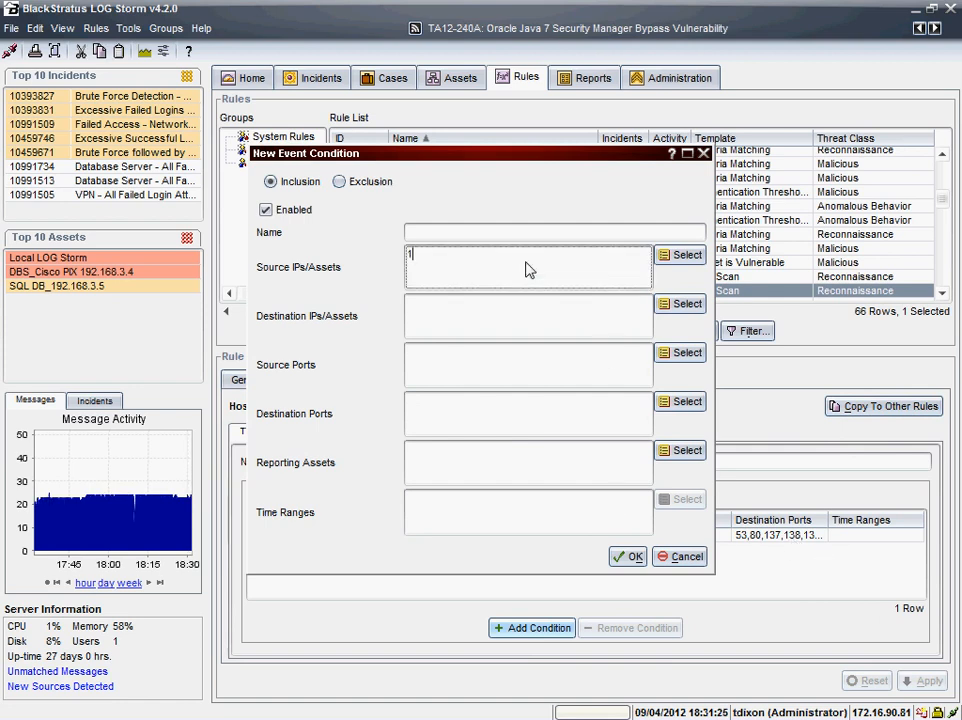
text(0.)
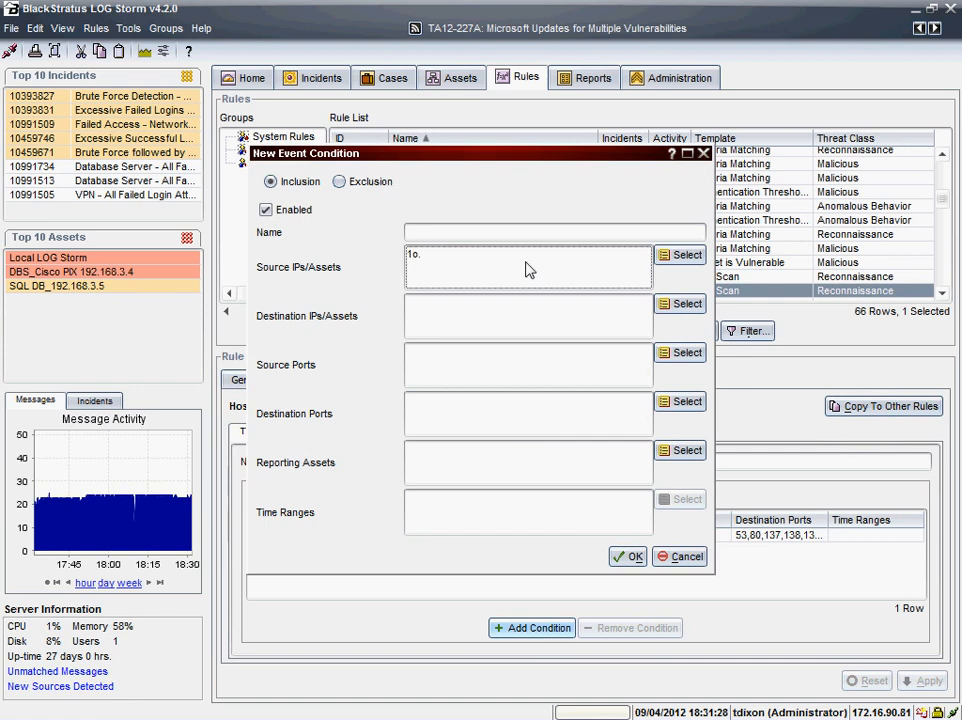
key(BackSpace)
text(0.10.200.1)
click(630, 557)
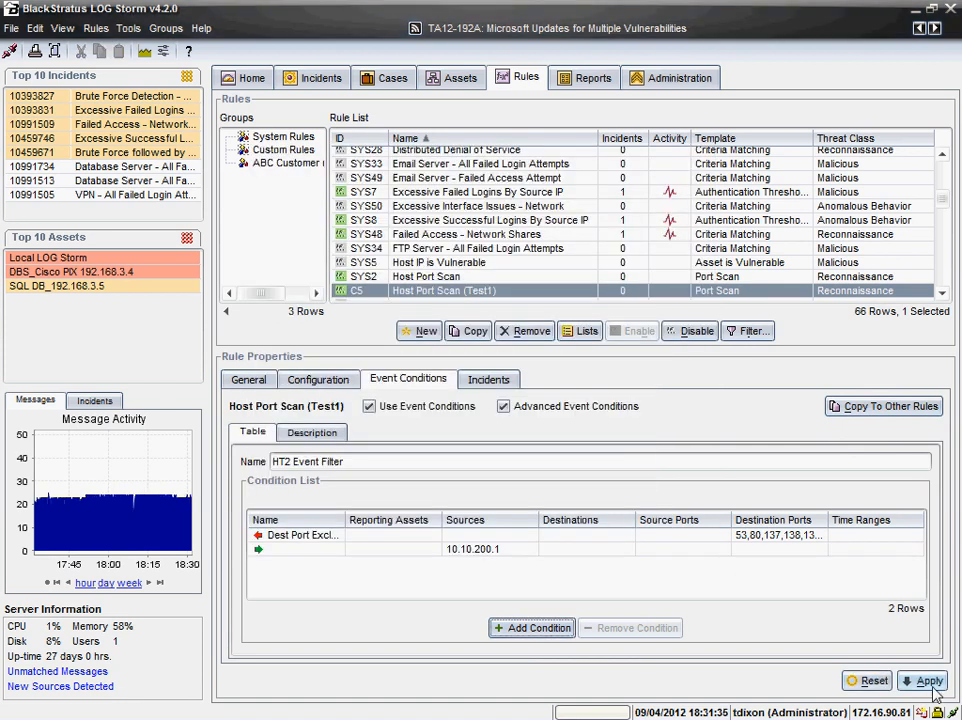
click(930, 683)
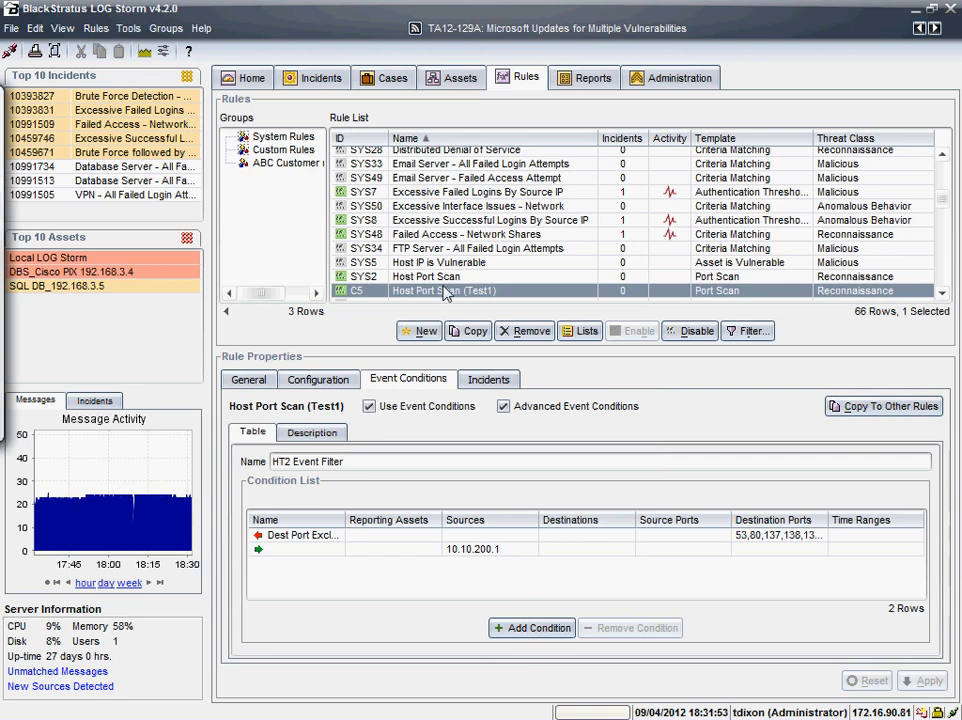
Step: Start a new rule from the Criteria Matching template and set its monitored categories to All
click(418, 331)
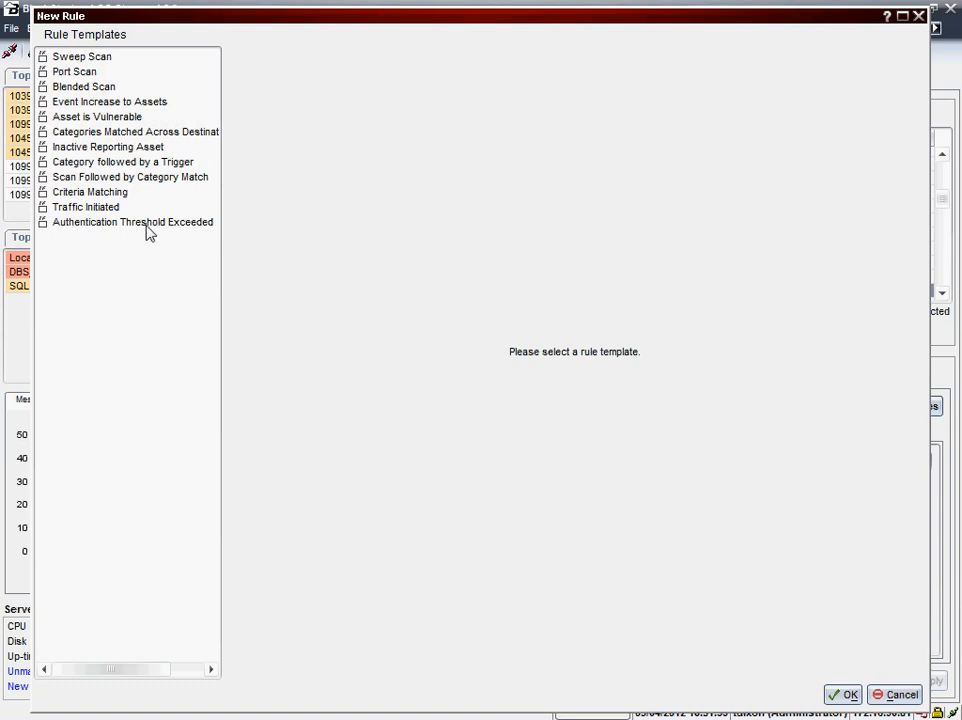
click(90, 192)
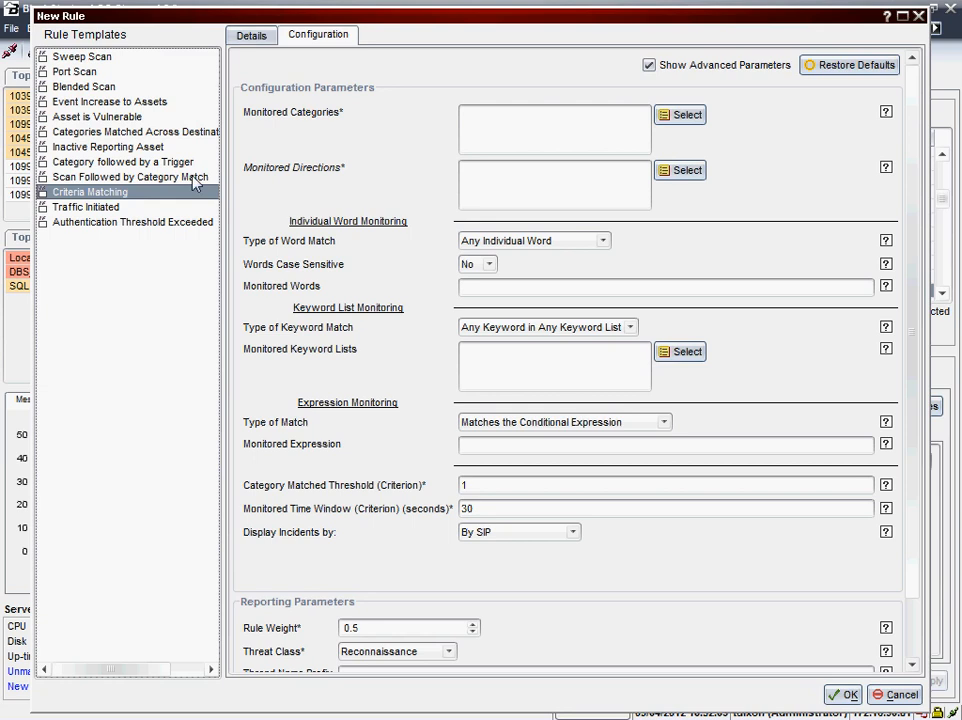
click(249, 38)
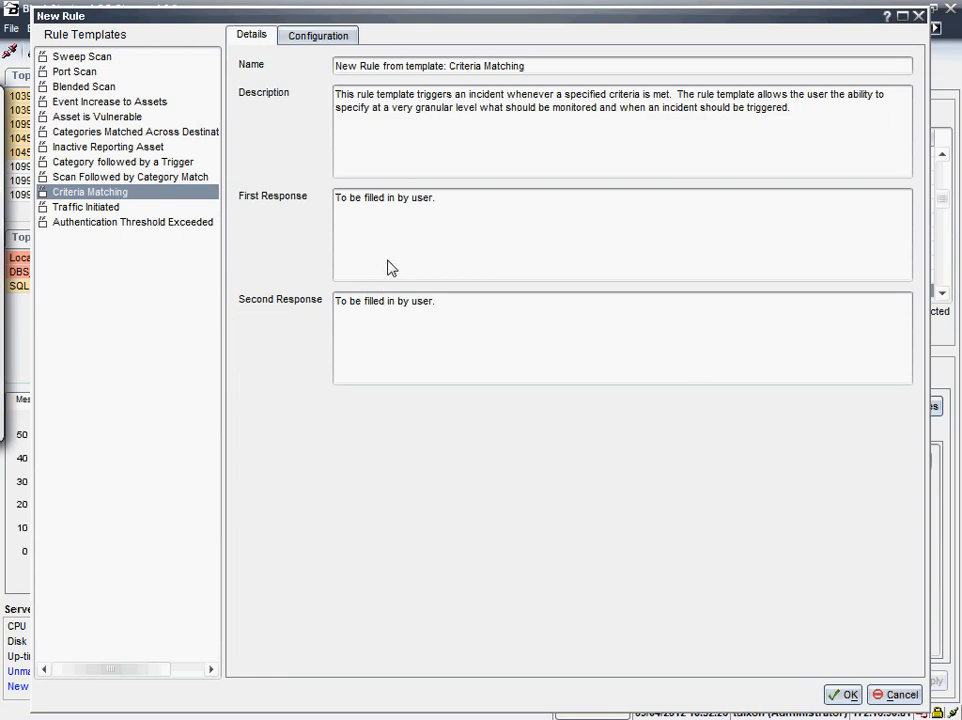
click(318, 36)
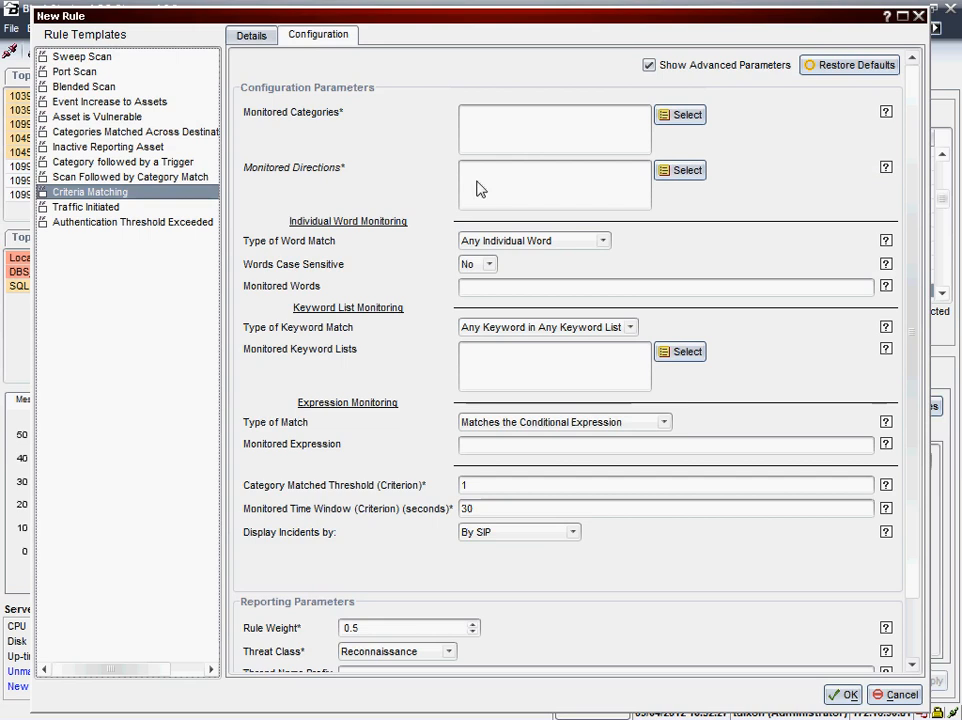
click(672, 117)
double_click(380, 182)
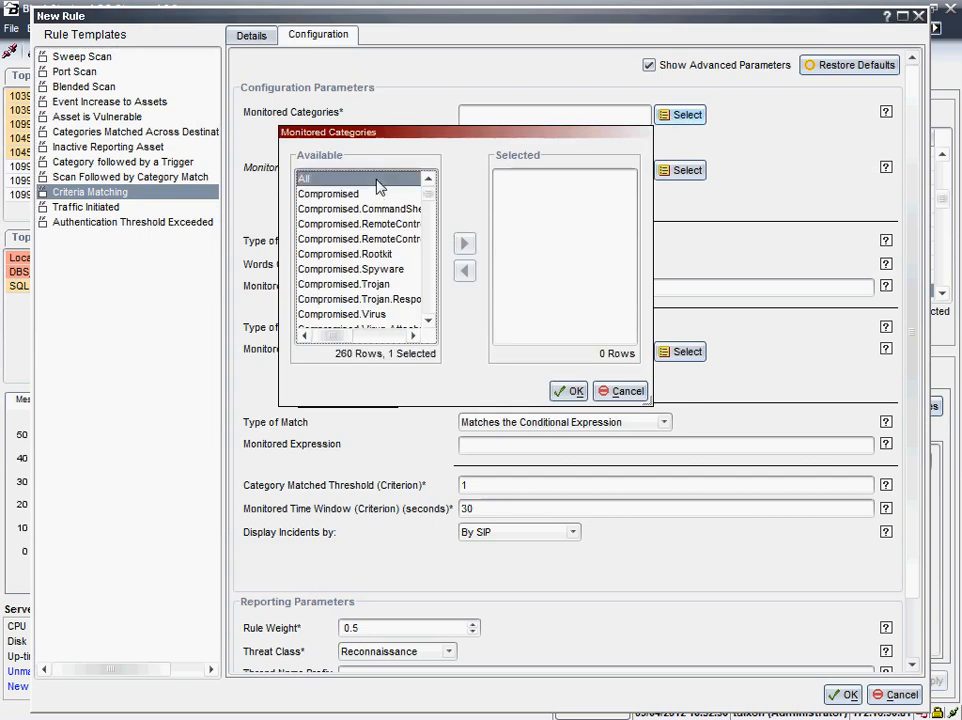
click(569, 392)
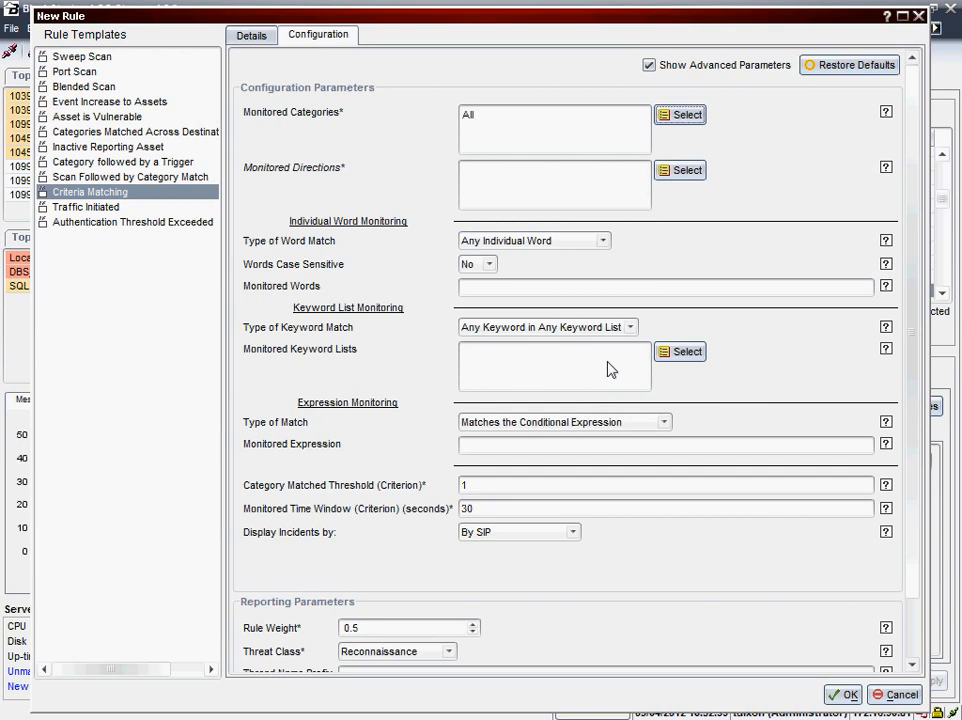
Step: Examine the new rule's available monitored directions and its word, keyword and expression match types
click(680, 175)
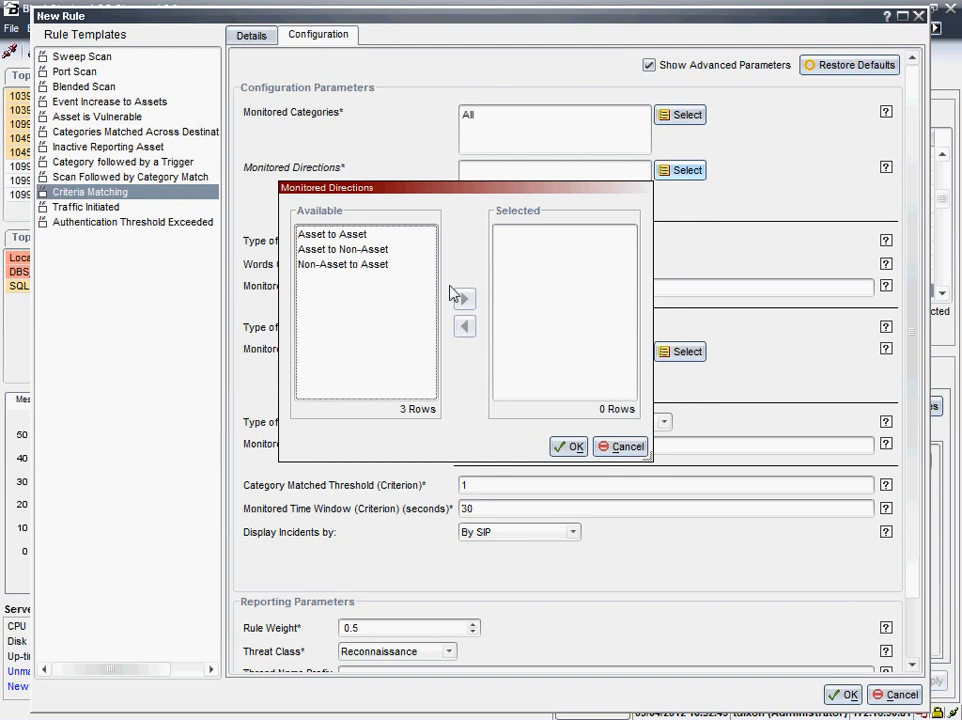
click(620, 451)
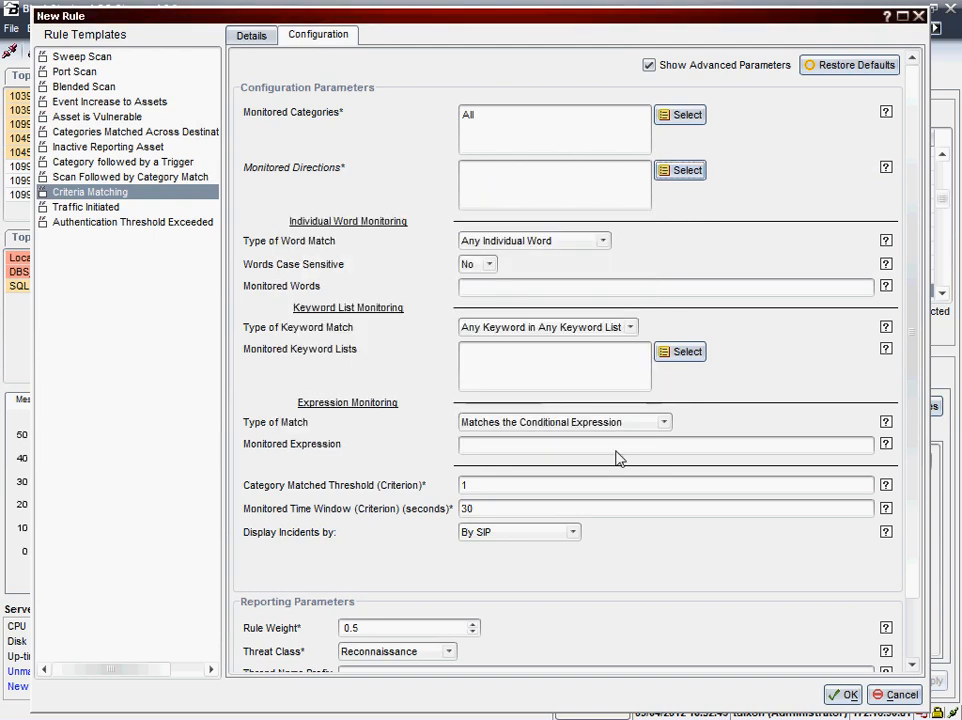
click(519, 243)
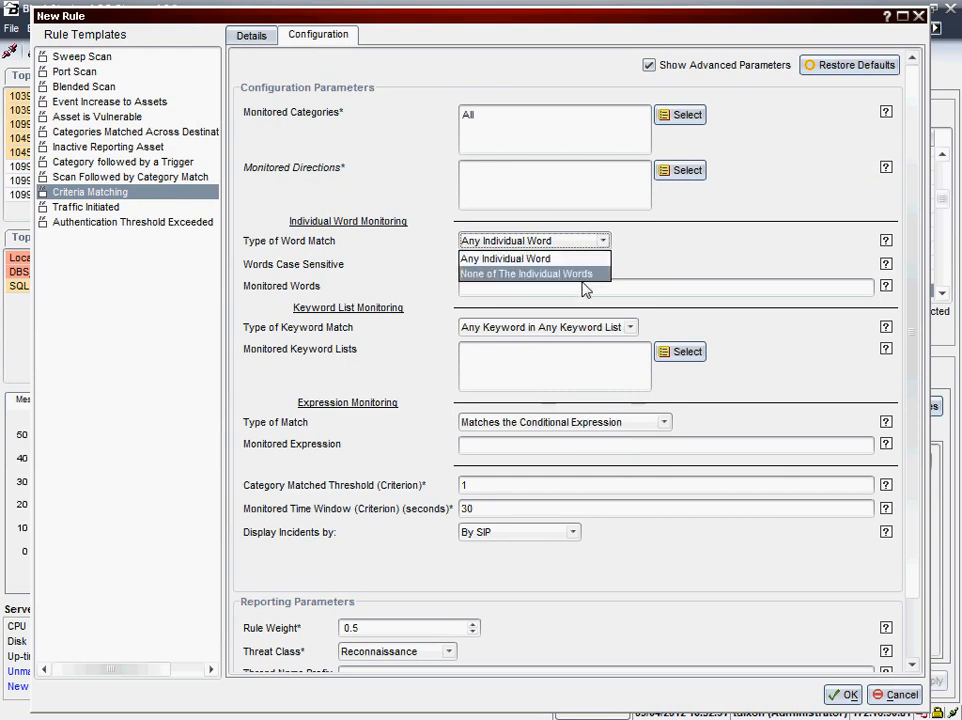
click(641, 292)
click(607, 331)
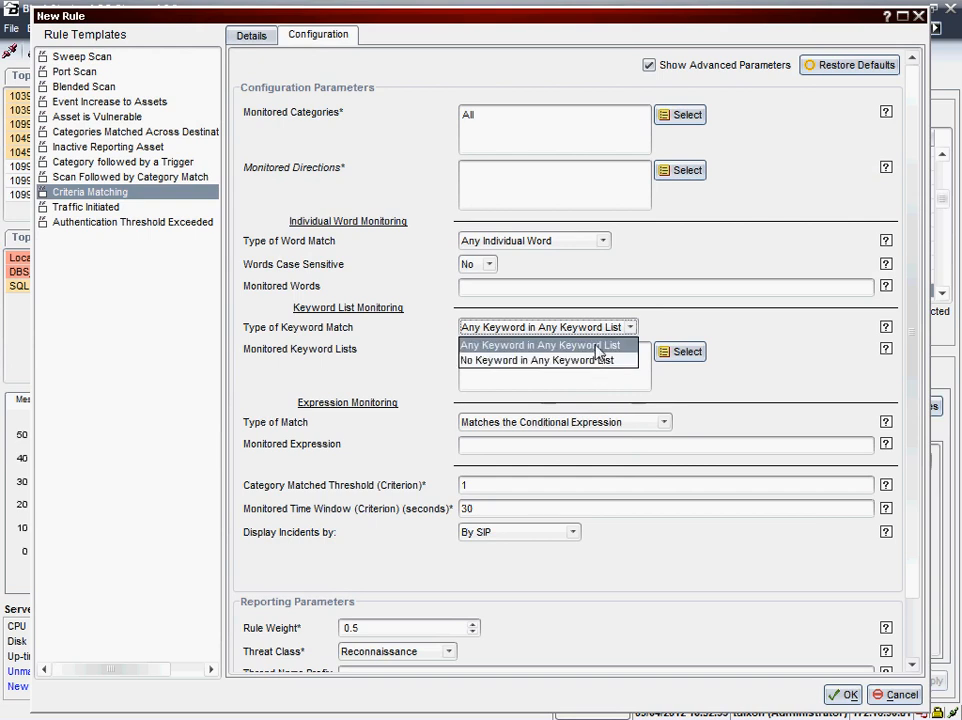
click(604, 424)
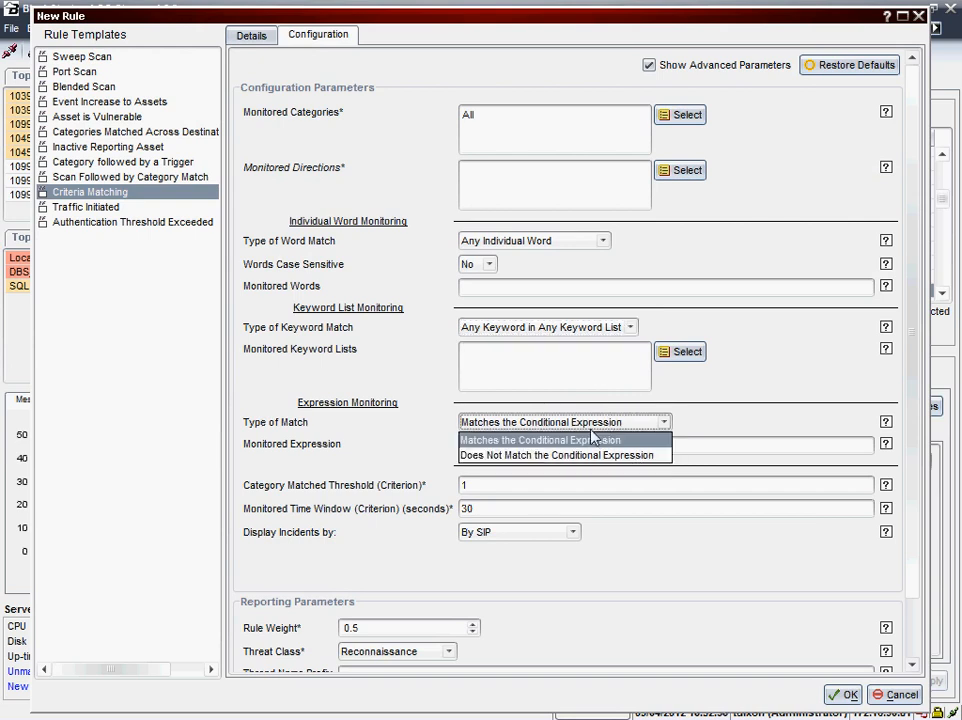
click(591, 443)
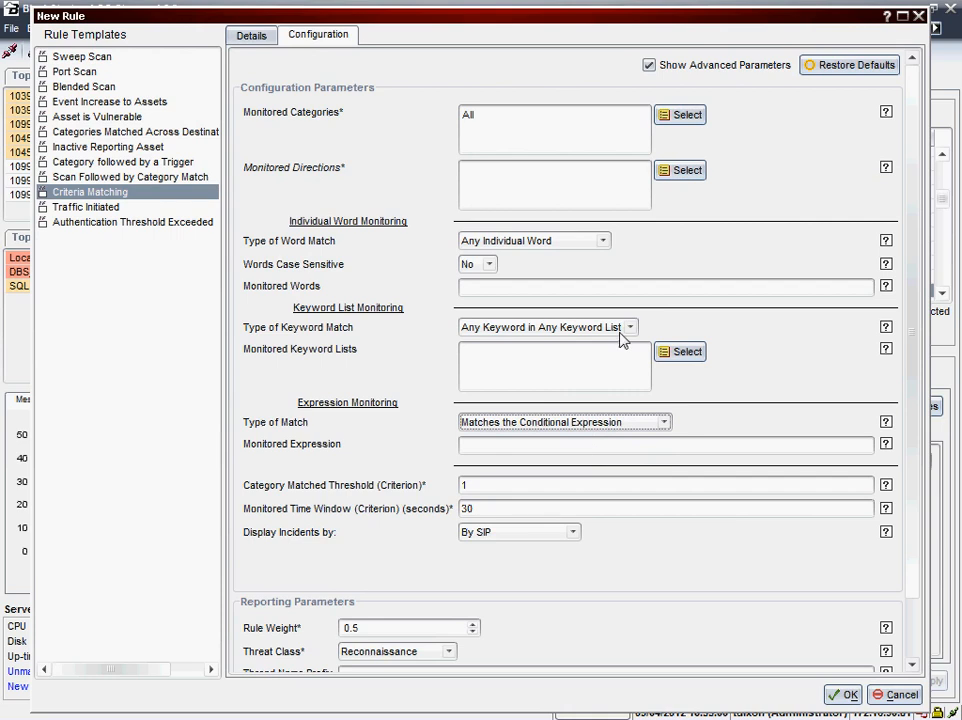
Step: Set the new rule's monitored direction to Asset to Asset and create the rule
click(694, 174)
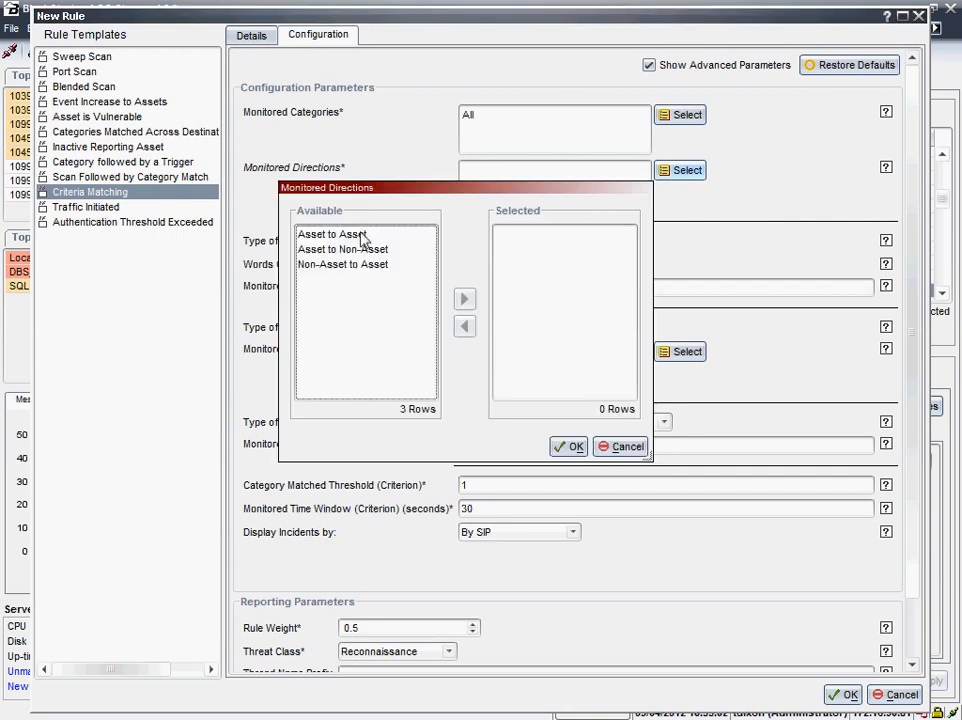
double_click(345, 234)
click(569, 447)
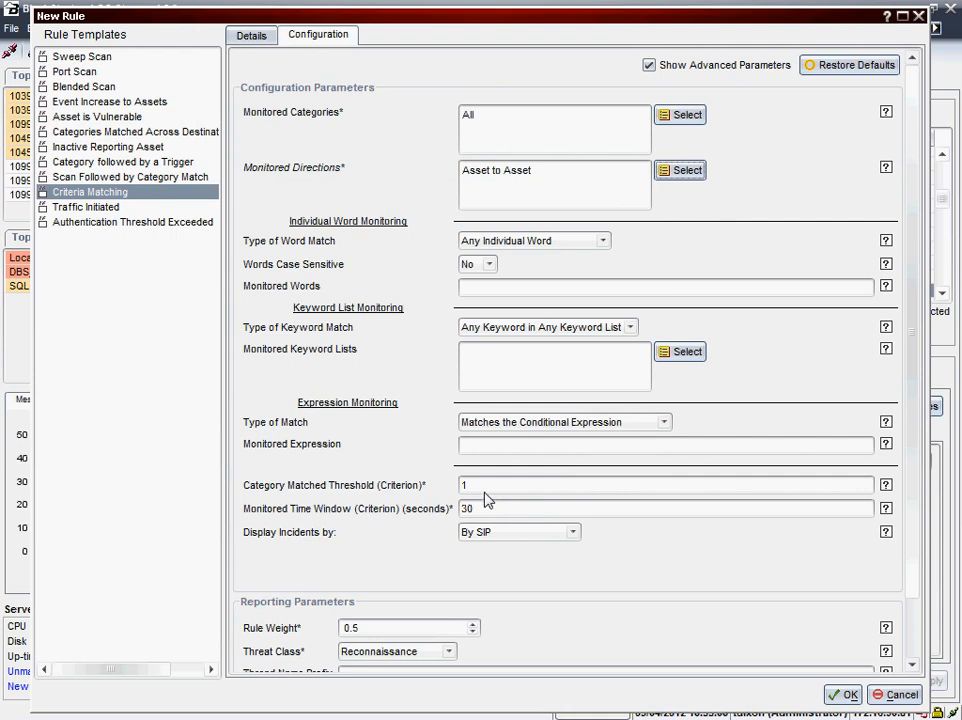
mouse_move(506, 497)
scroll(644, 605, down, 1)
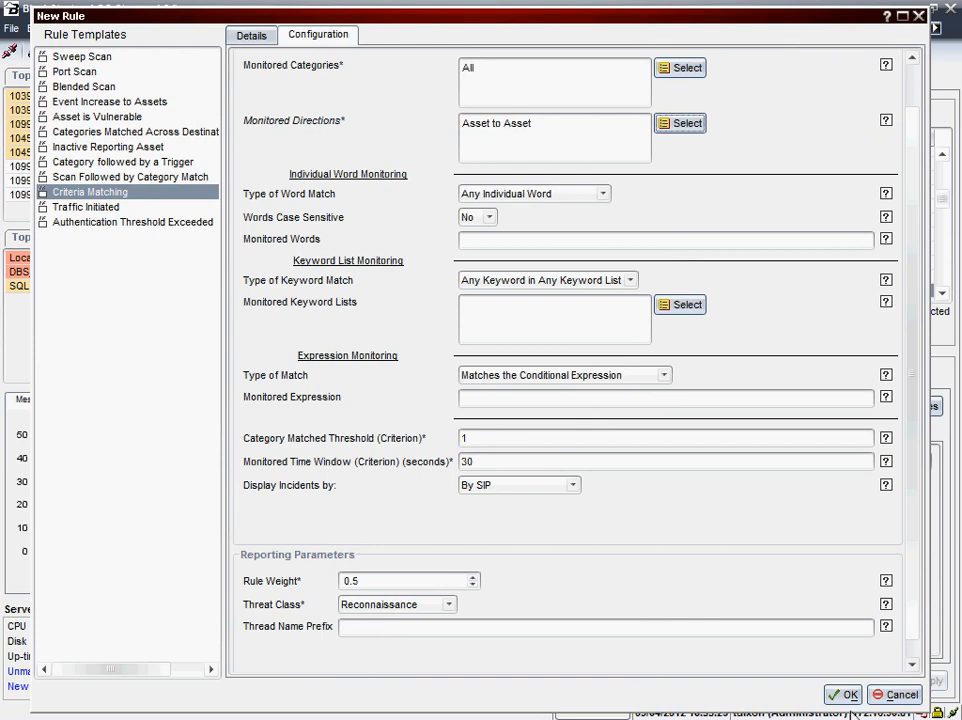
click(843, 695)
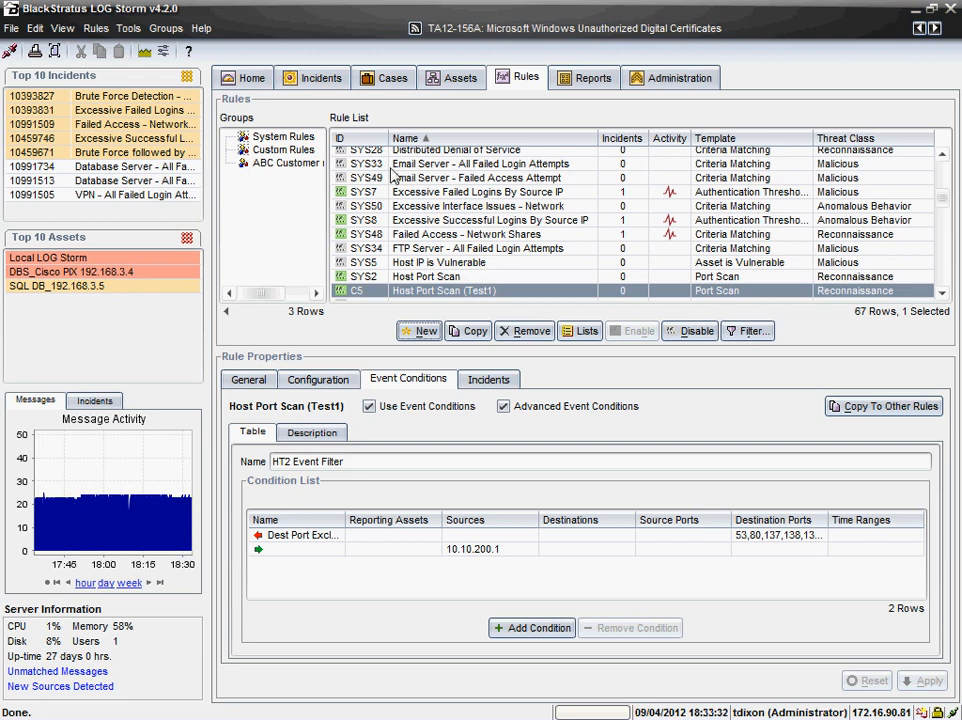
Step: Sort the rule list by ID and view the general details of the new Criteria Matching rule
click(355, 142)
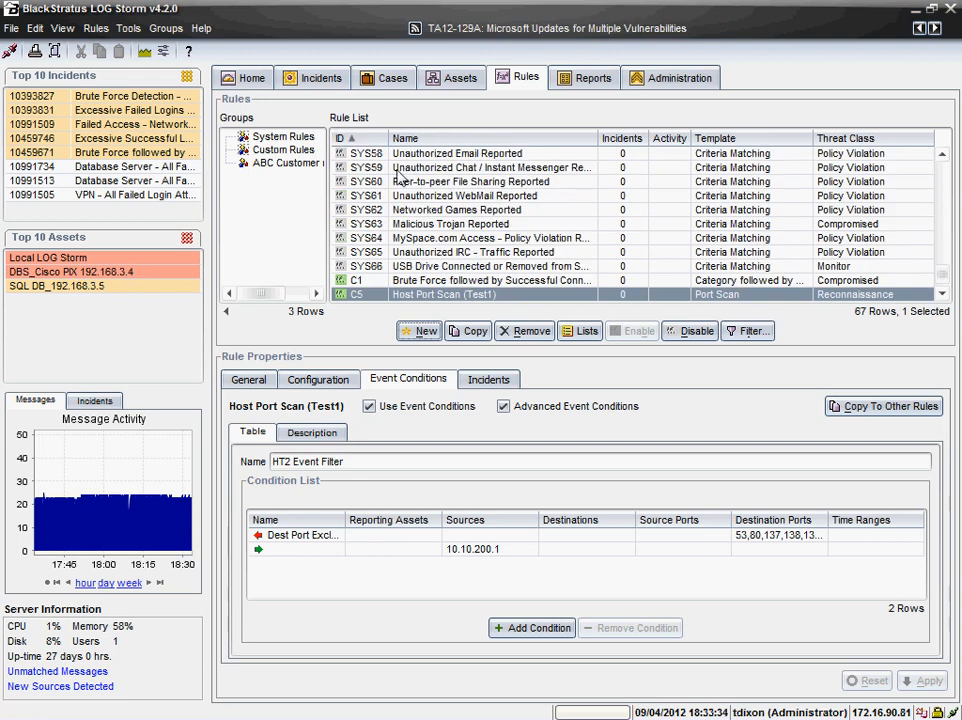
scroll(500, 208, down, 1)
click(450, 294)
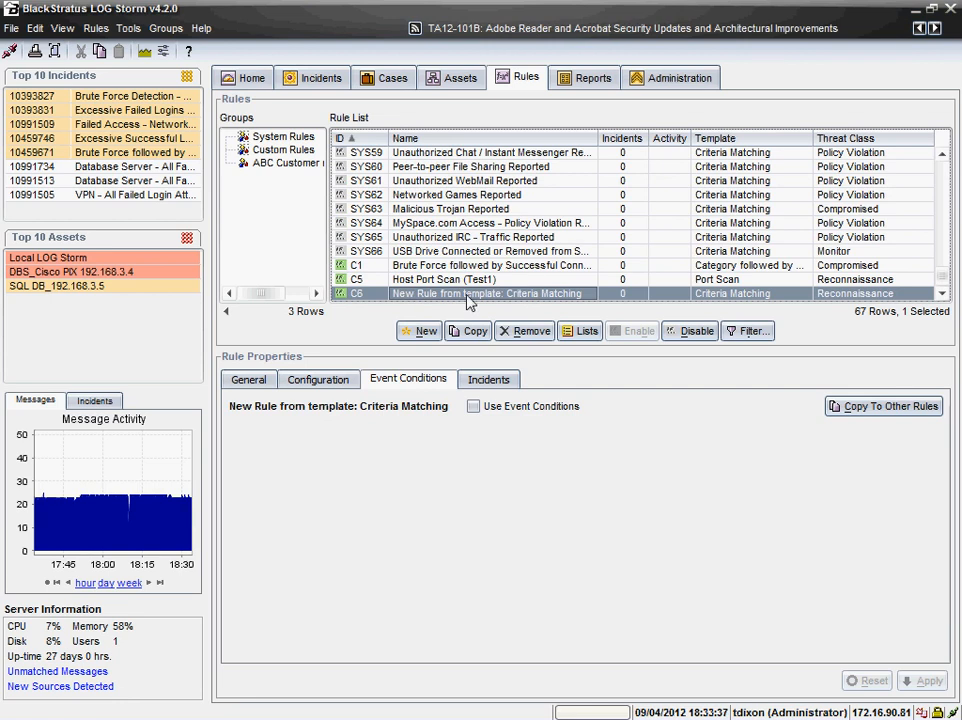
click(248, 379)
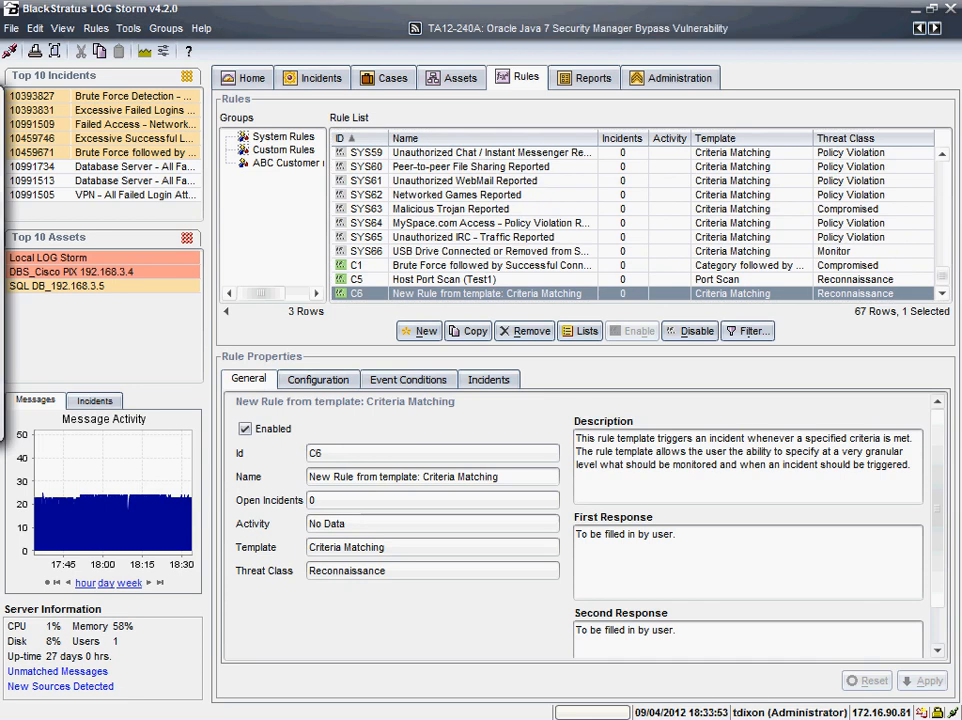
Step: Review the event conditions of the Host Port Scan (Test1) rule
click(418, 280)
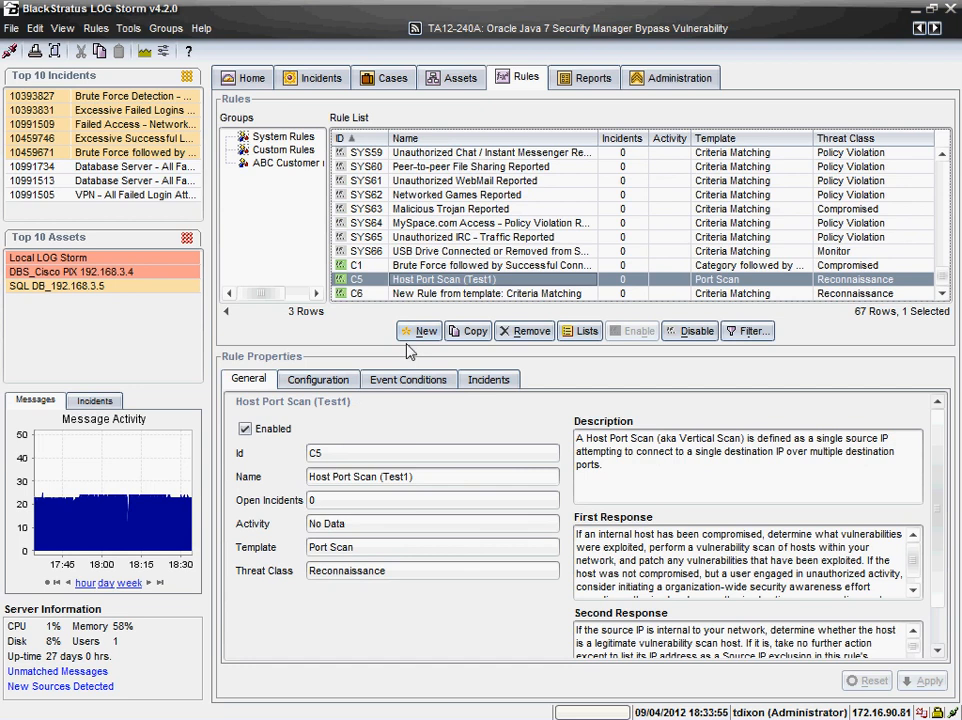
click(393, 390)
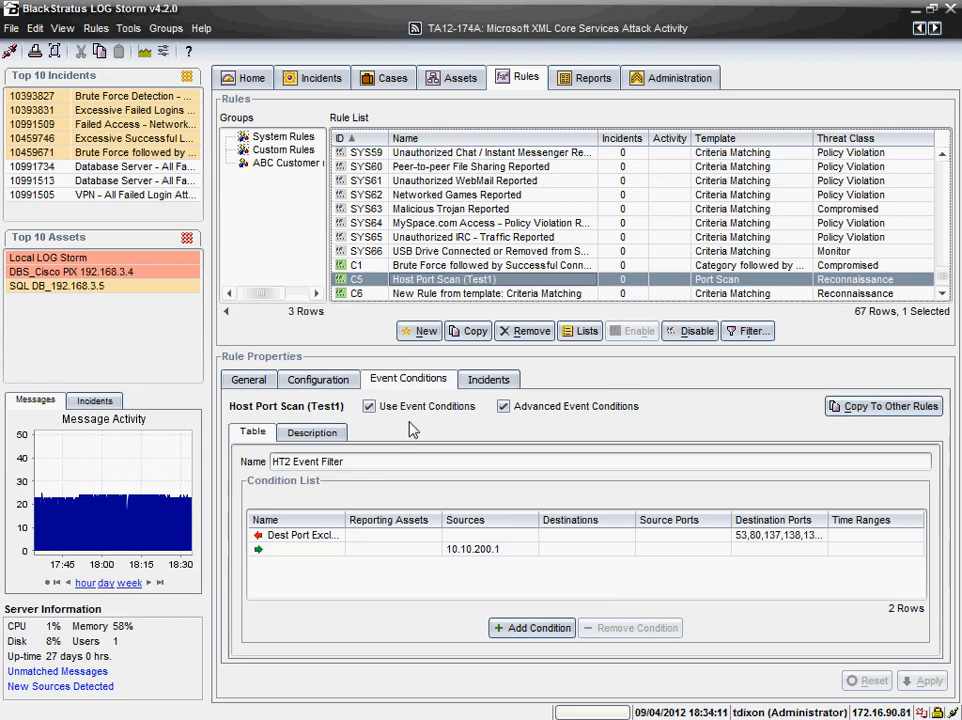
Step: Add 10.10.200.1 to the Monitors and Scanners IP list with removal after 45 days, and apply the change
click(583, 335)
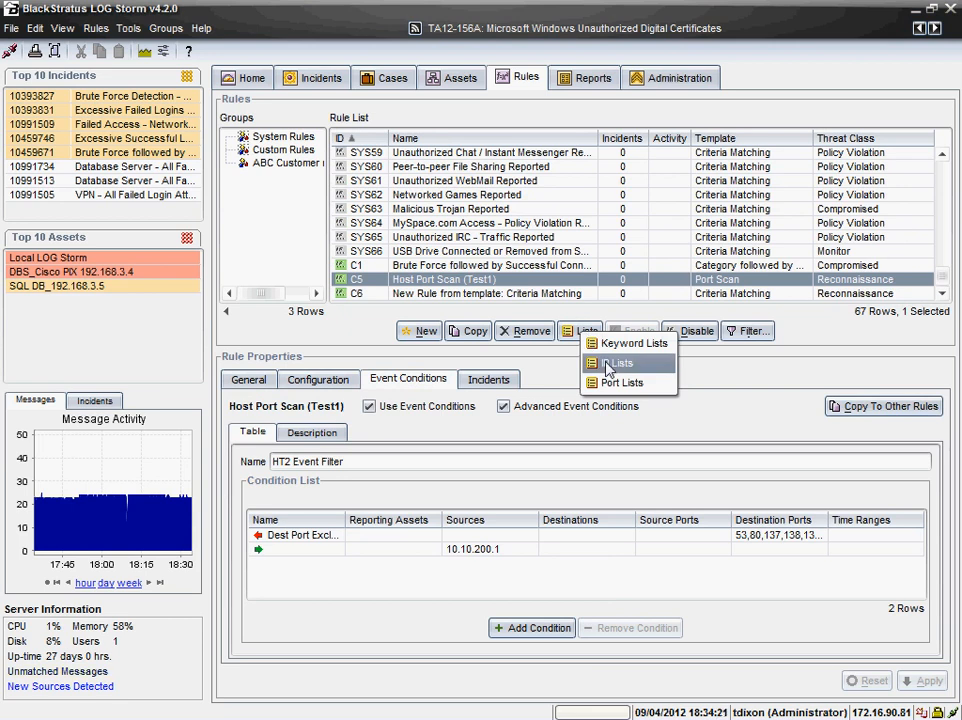
click(608, 368)
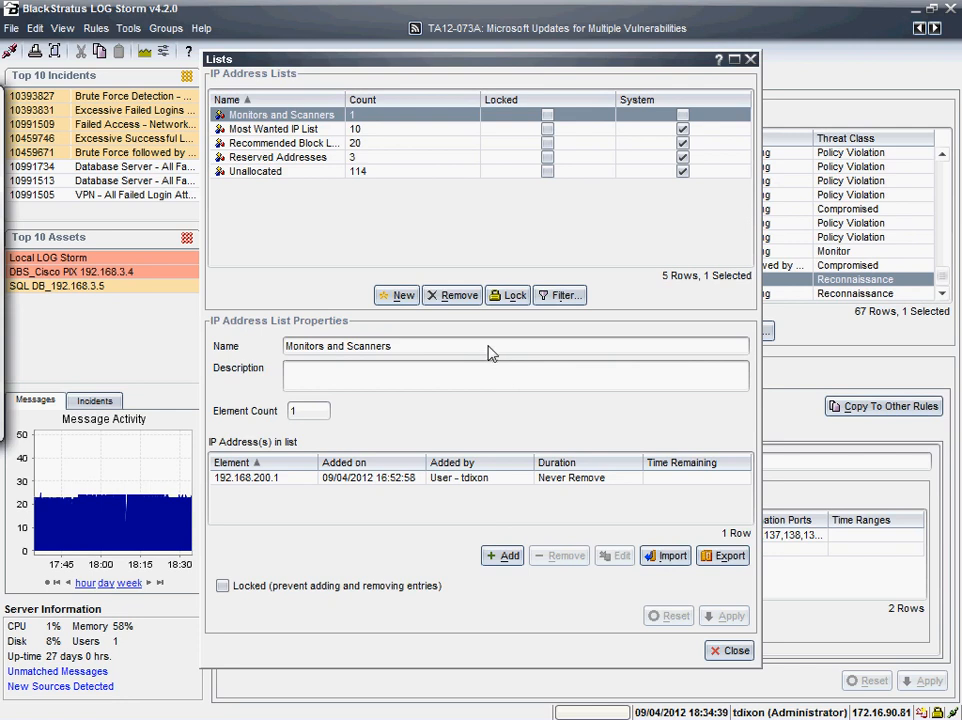
click(440, 478)
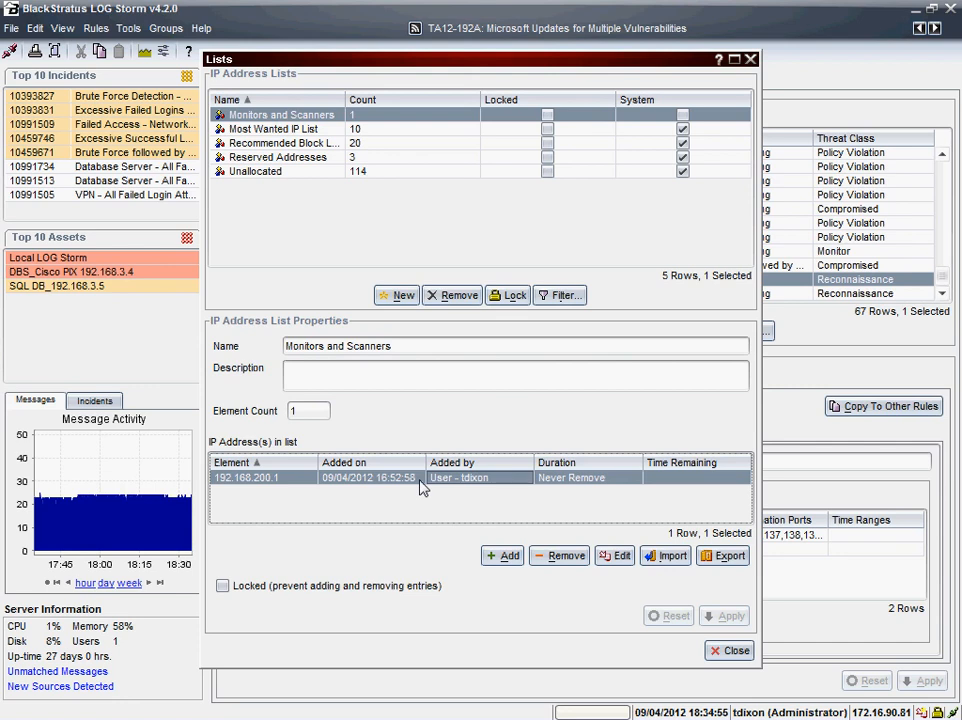
click(506, 556)
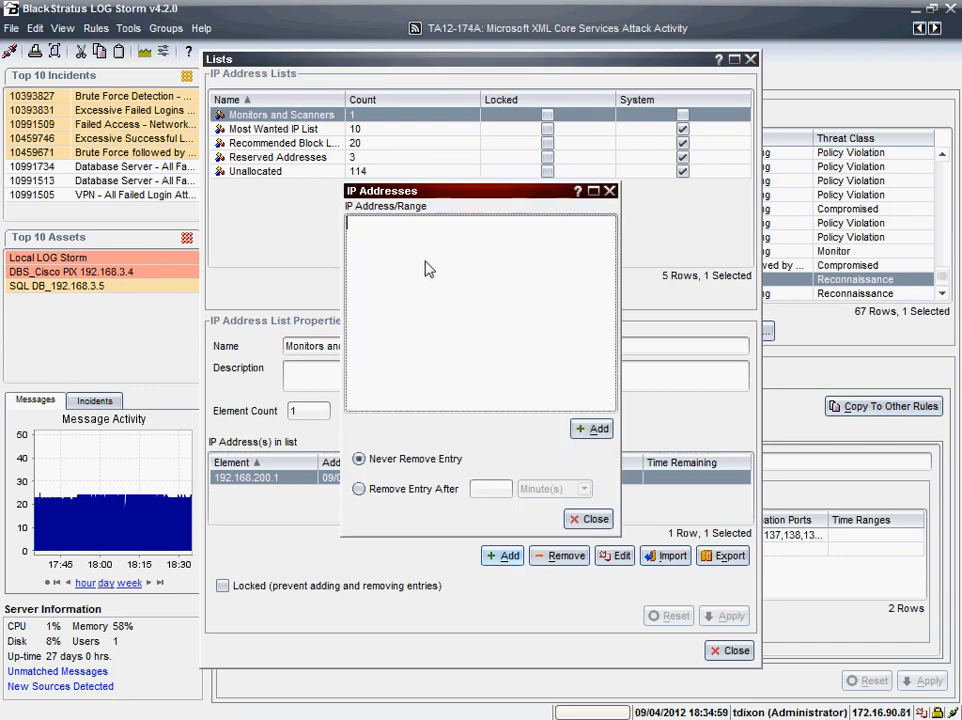
text(10.10.200.1)
click(428, 491)
click(492, 491)
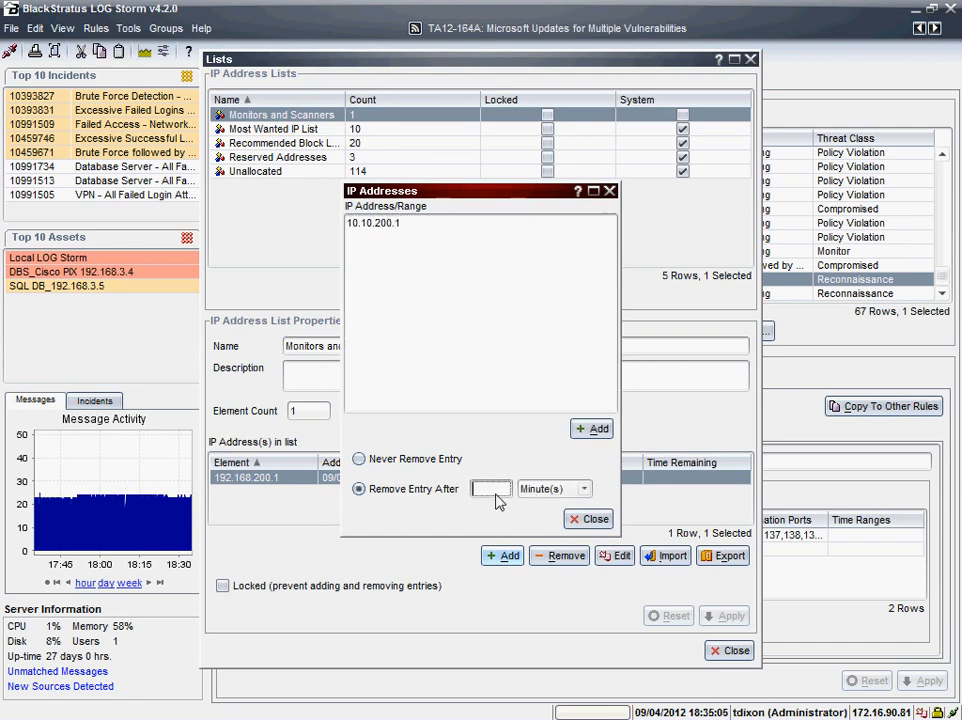
text(45)
click(583, 490)
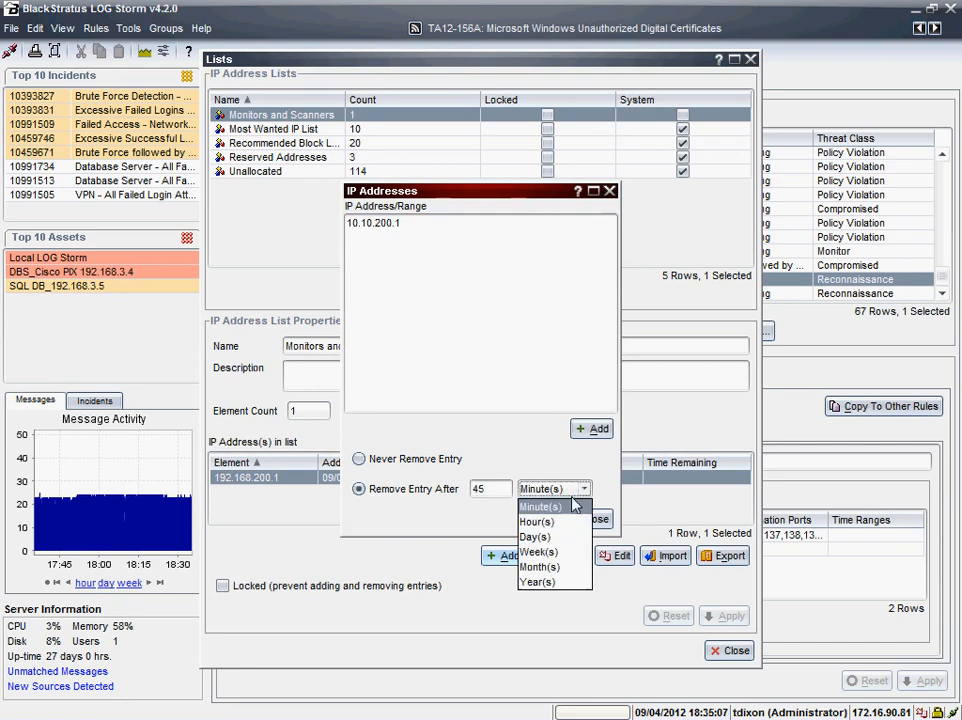
click(566, 538)
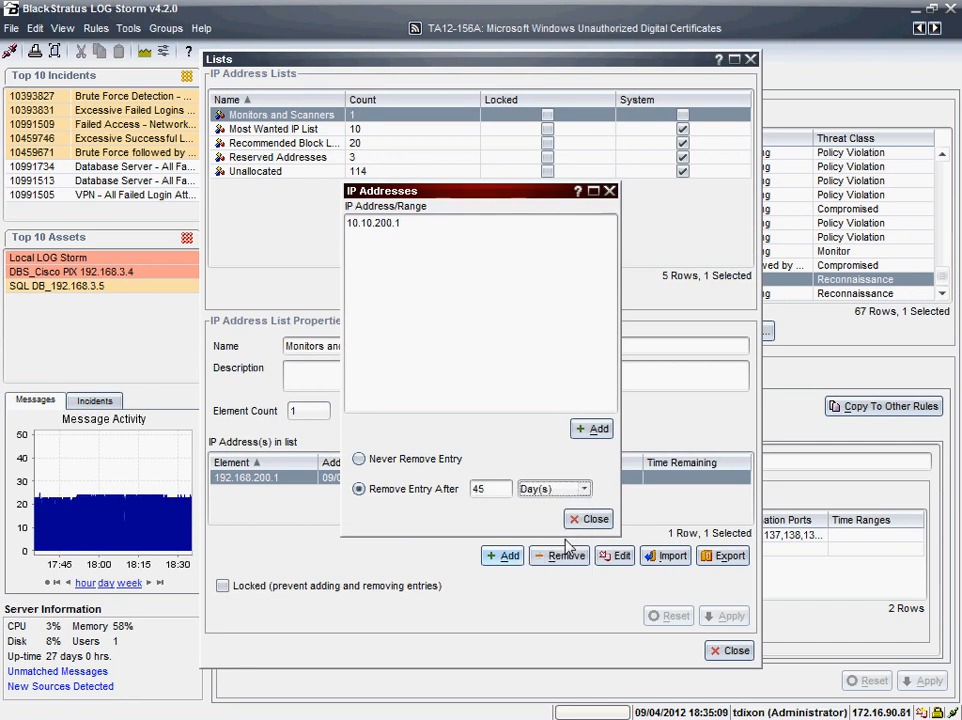
click(597, 430)
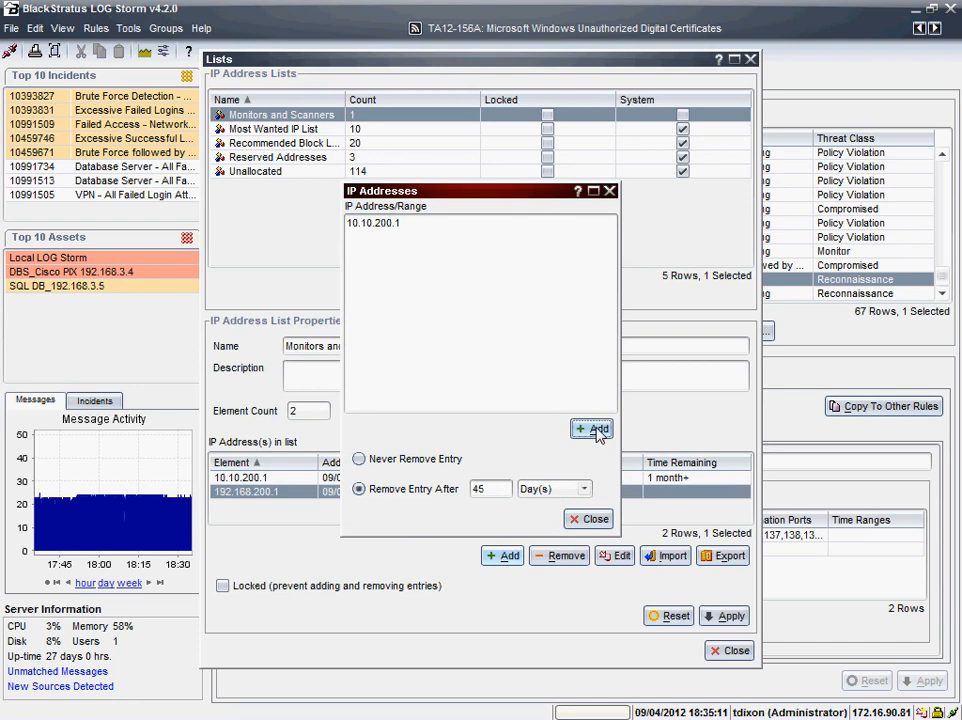
click(580, 519)
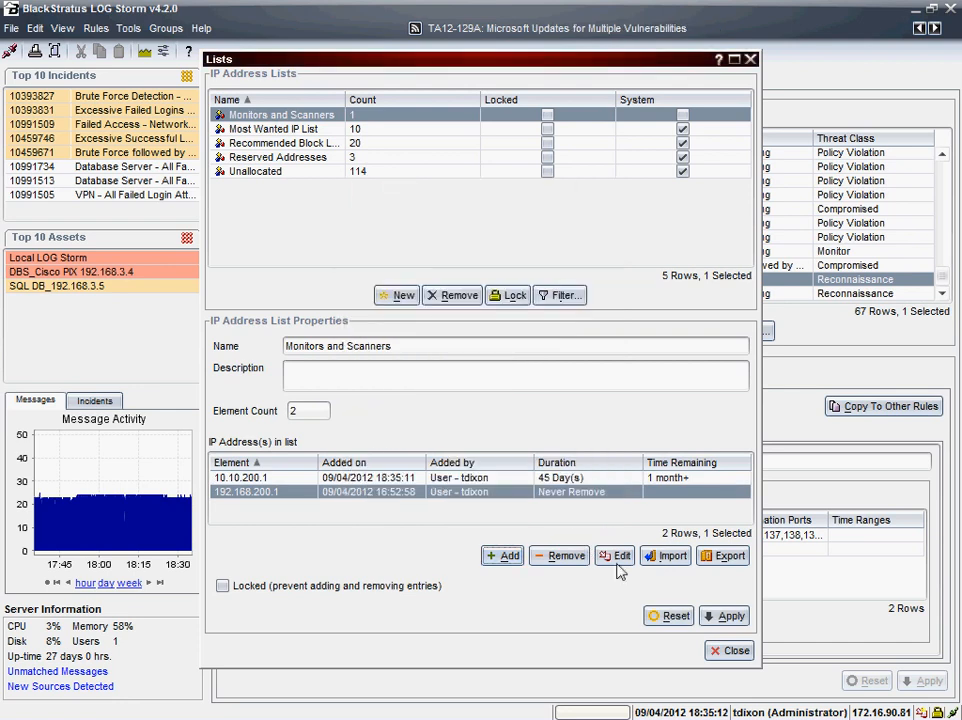
click(722, 616)
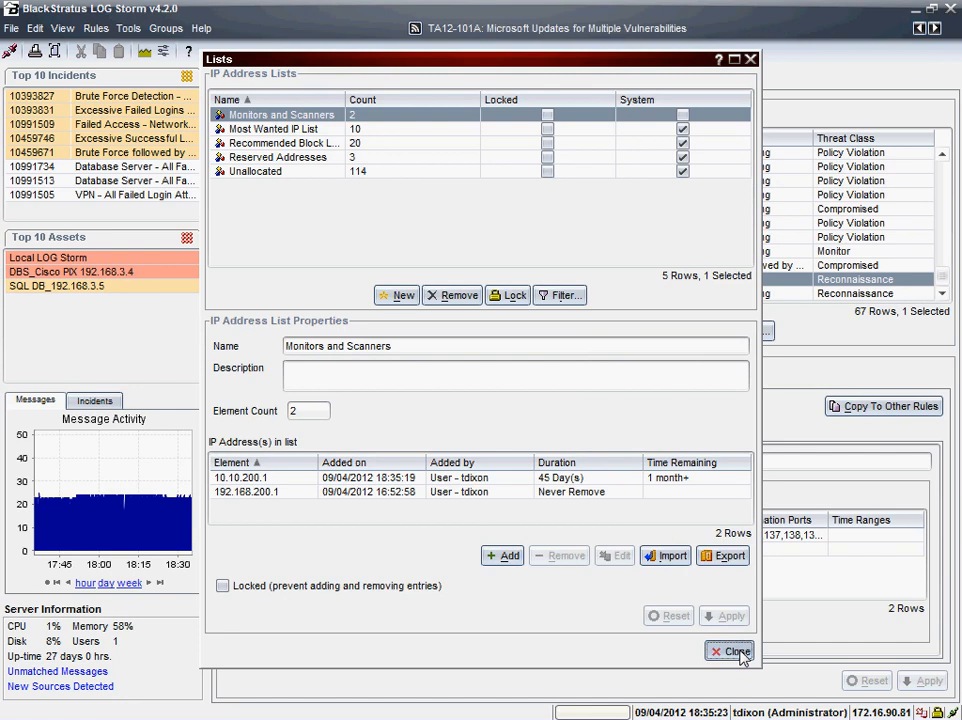
click(740, 652)
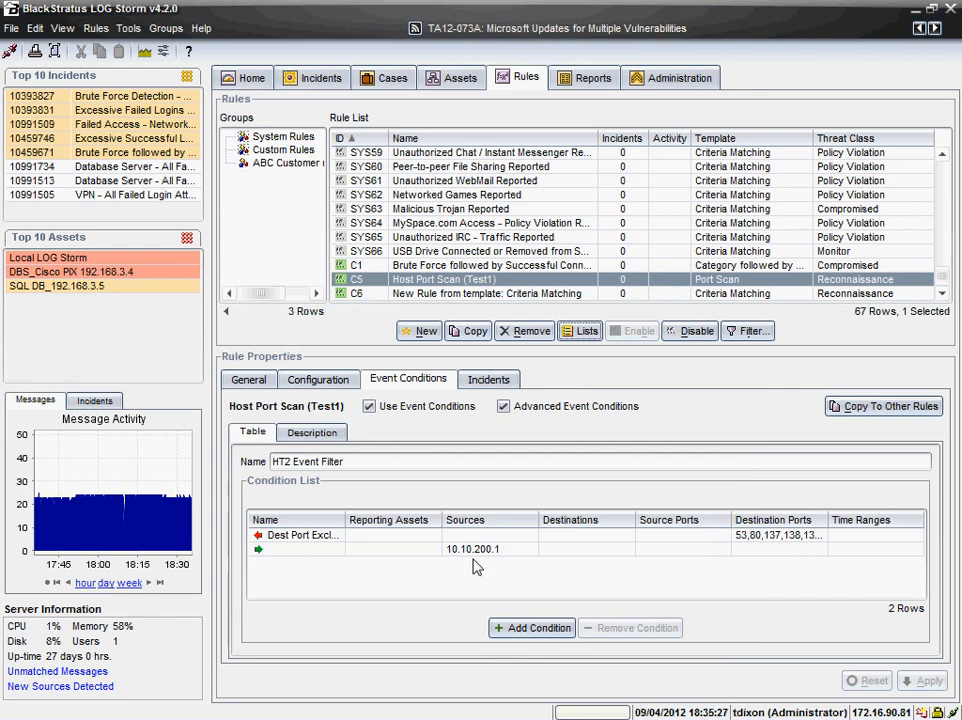
Step: Add an exclusion event condition to the Host Port Scan (Test1) rule with the Monitors and Scanners list as its source
click(519, 627)
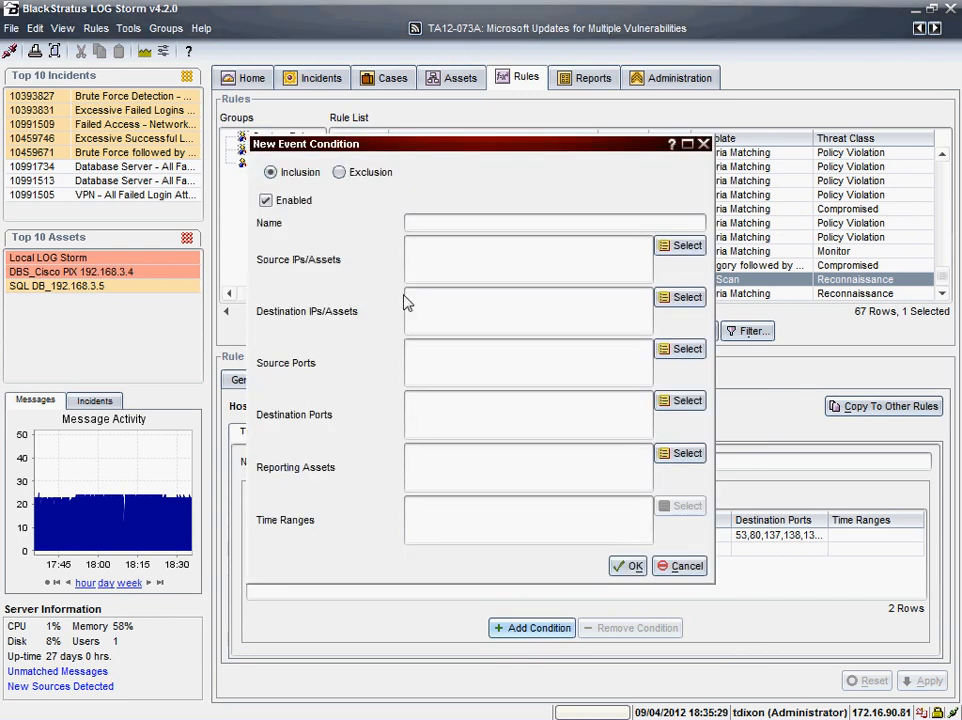
click(340, 173)
click(662, 244)
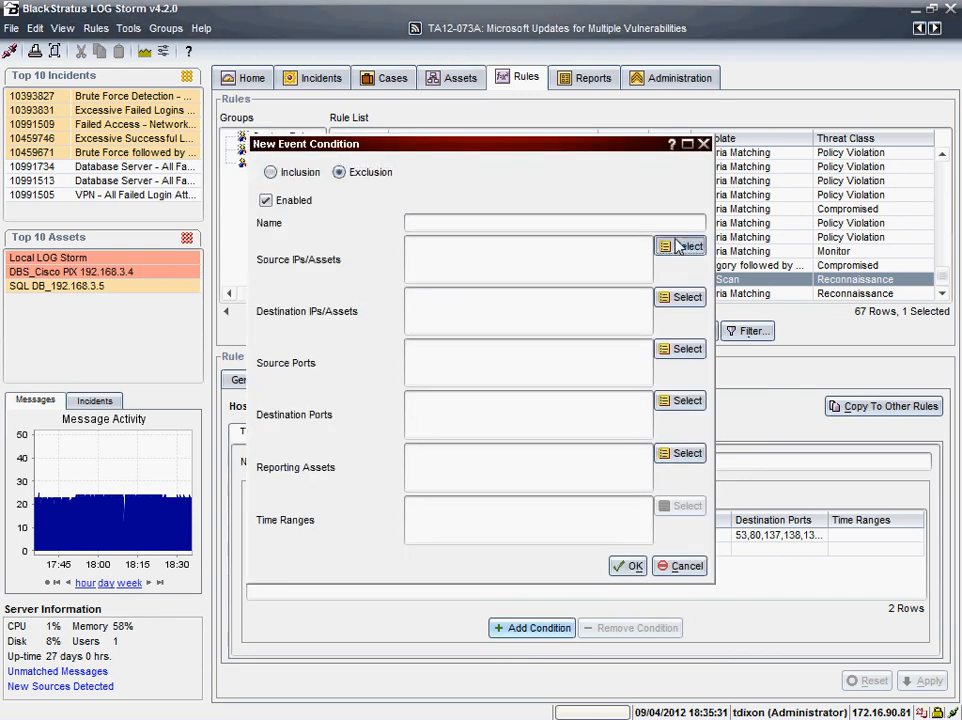
click(372, 420)
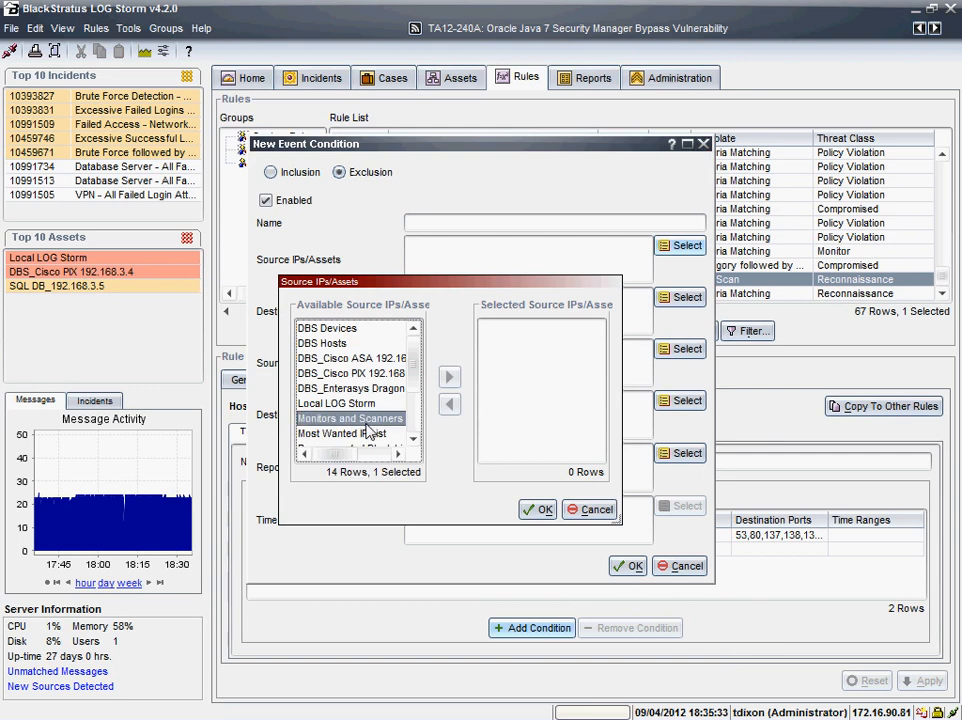
double_click(374, 422)
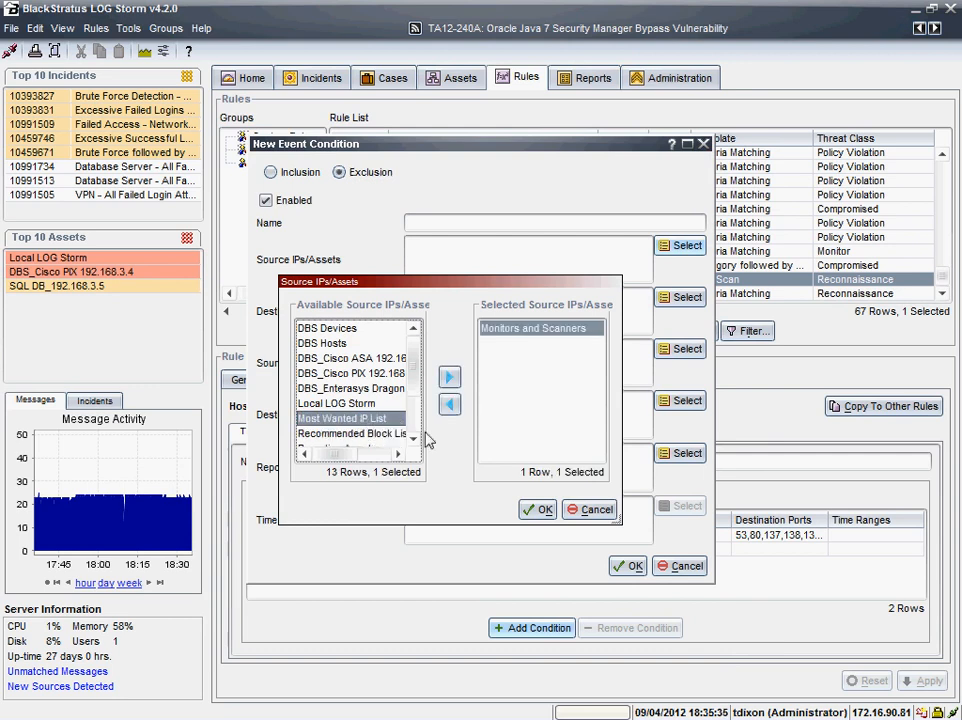
click(541, 511)
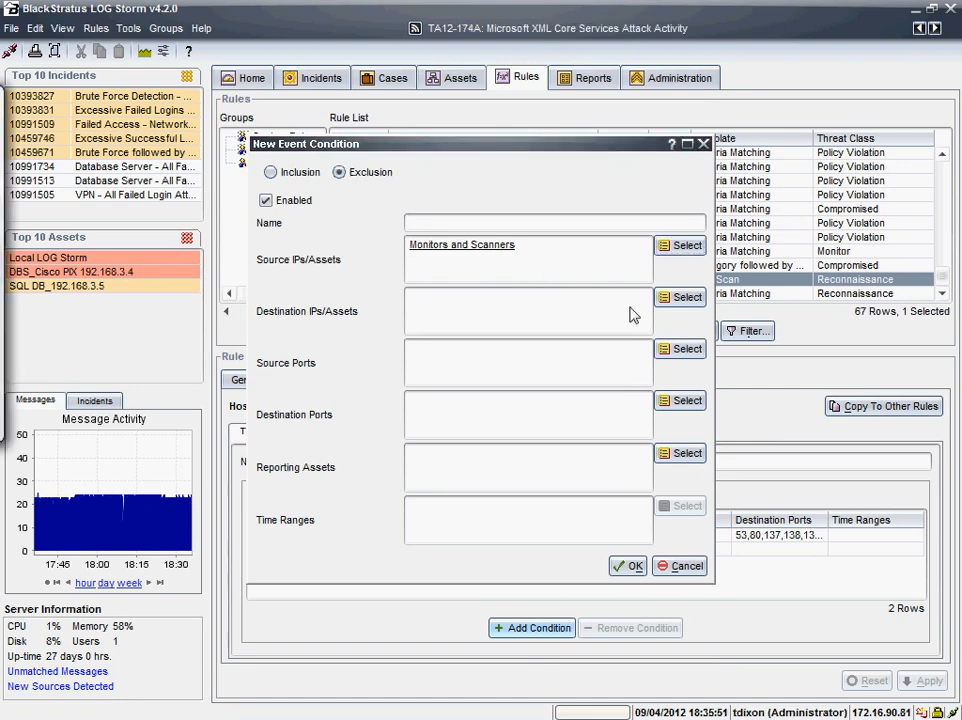
click(626, 566)
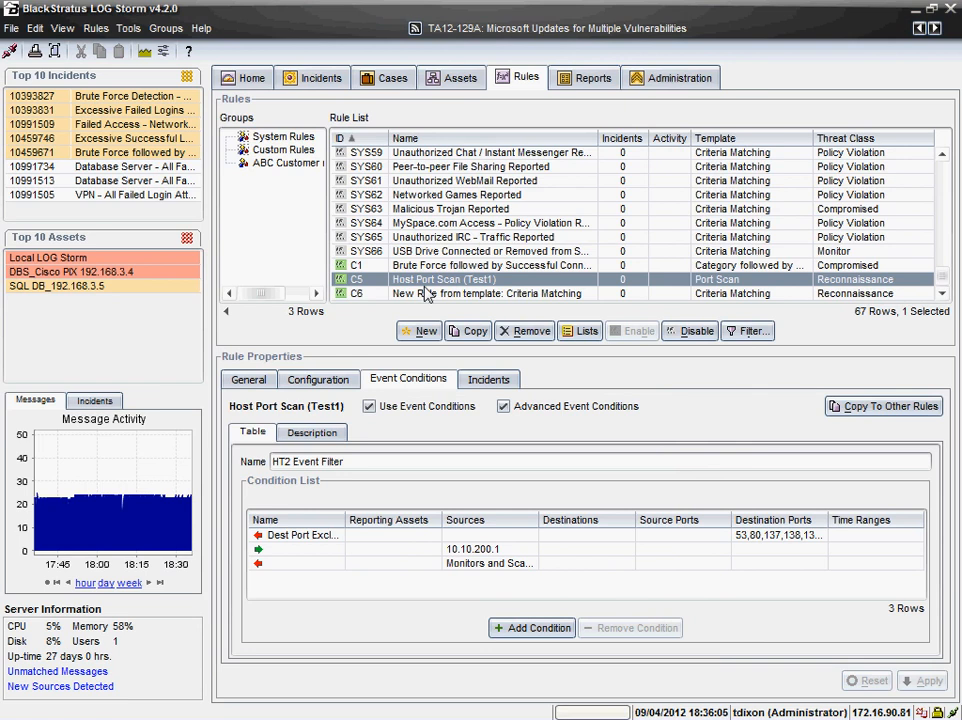
Step: Create a rule group named XYZ1Customer containing rules C1, C5 and C6 that are never removed
right_click(273, 254)
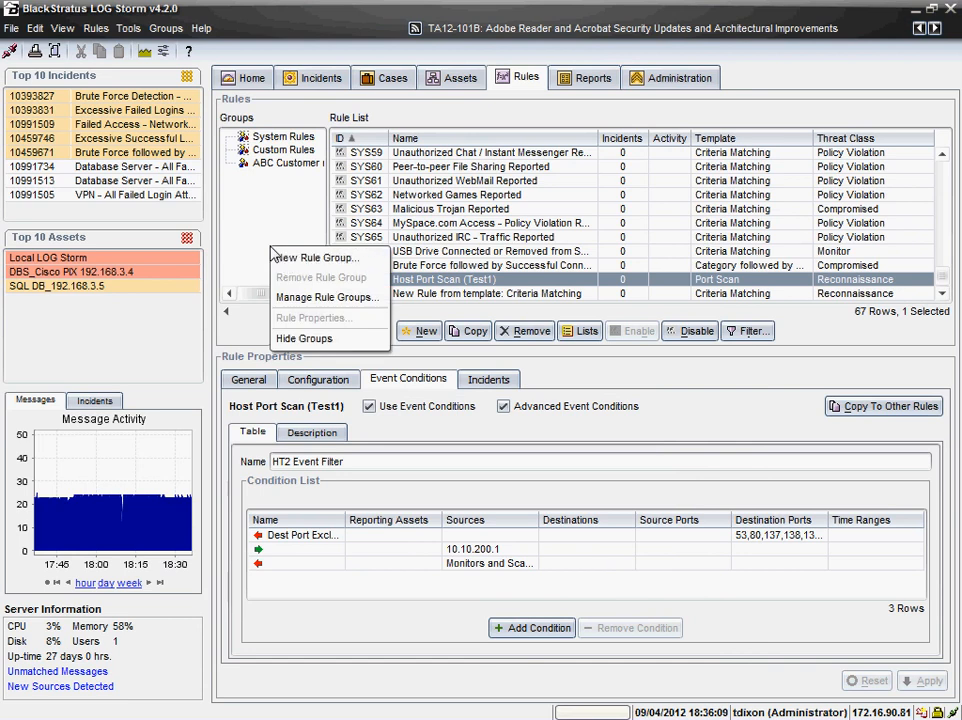
click(287, 262)
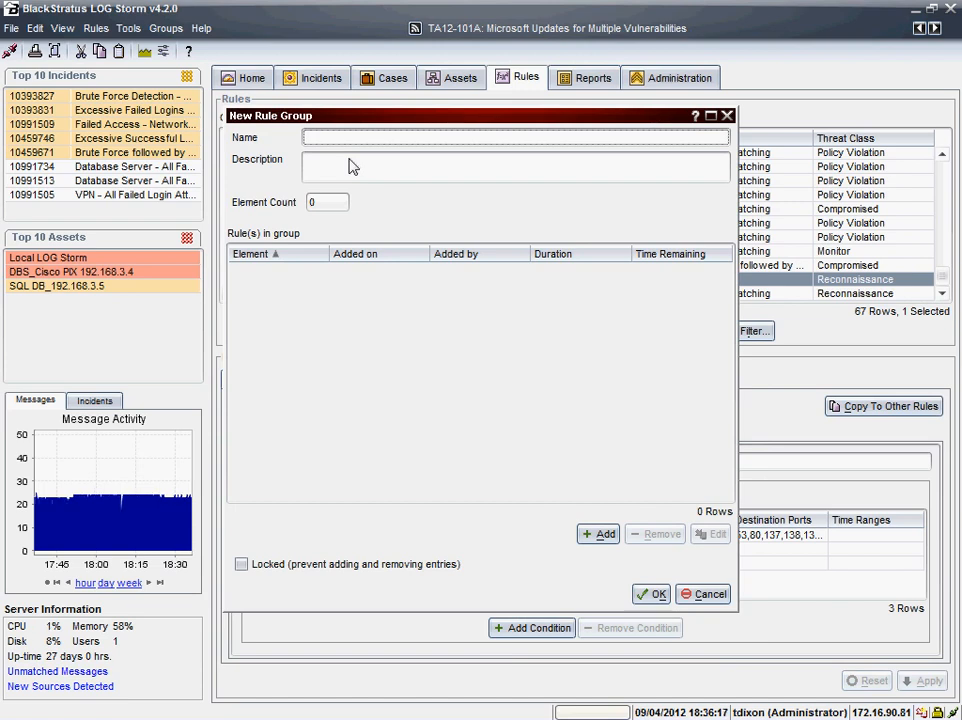
text(XYZ1Customer)
click(585, 533)
click(372, 288)
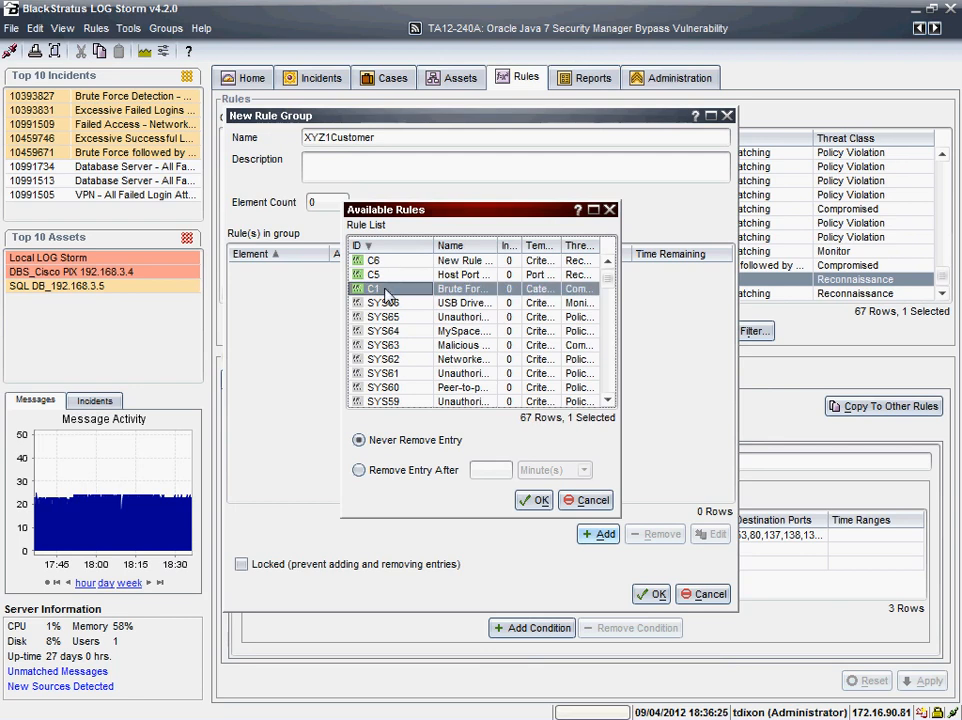
shift+click(373, 261)
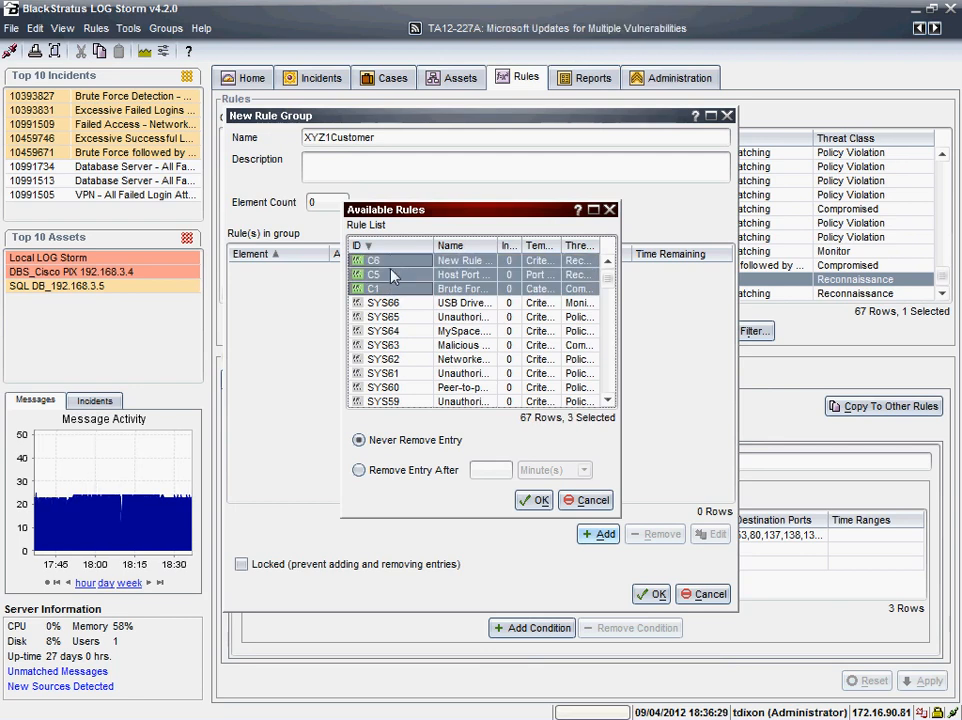
click(537, 503)
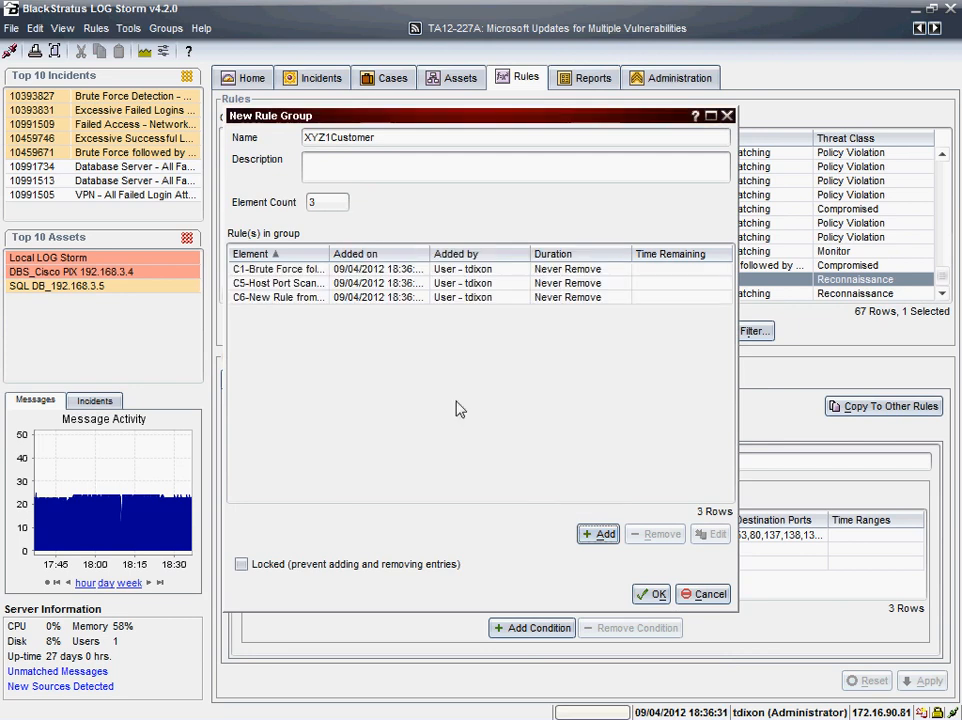
click(648, 596)
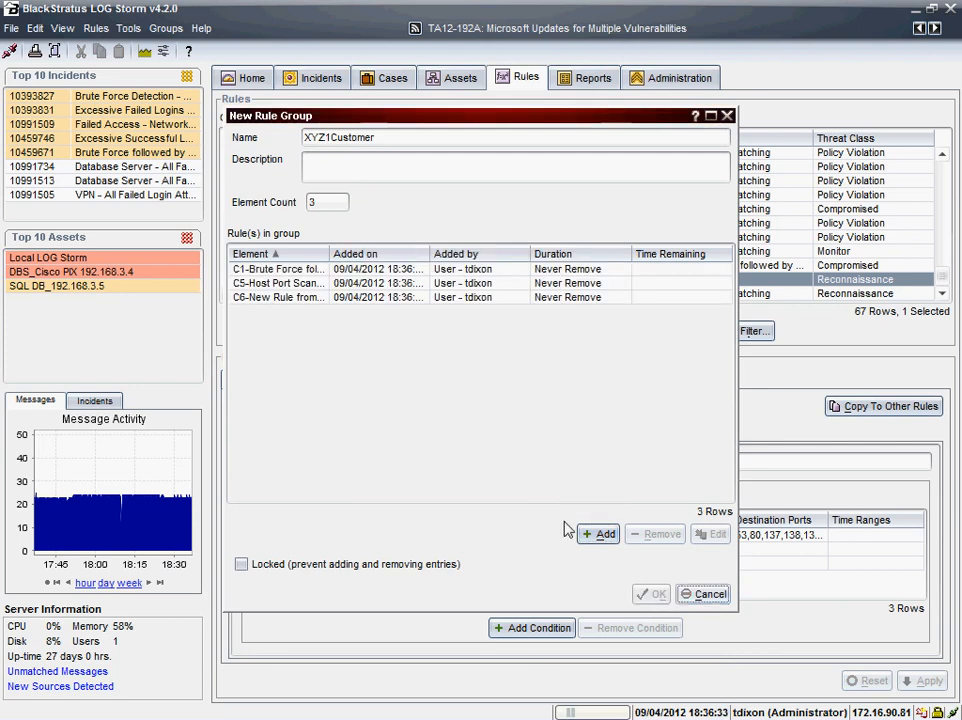
Step: View the rules and available management commands of the XYZ1Customer group, and return to the full rule list
click(279, 177)
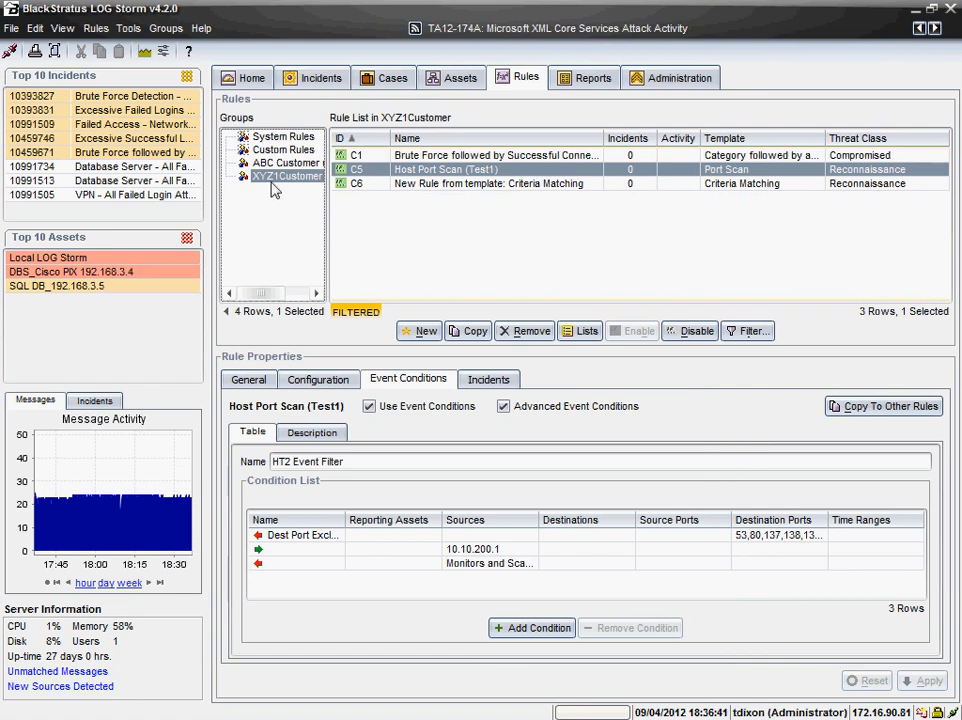
right_click(283, 179)
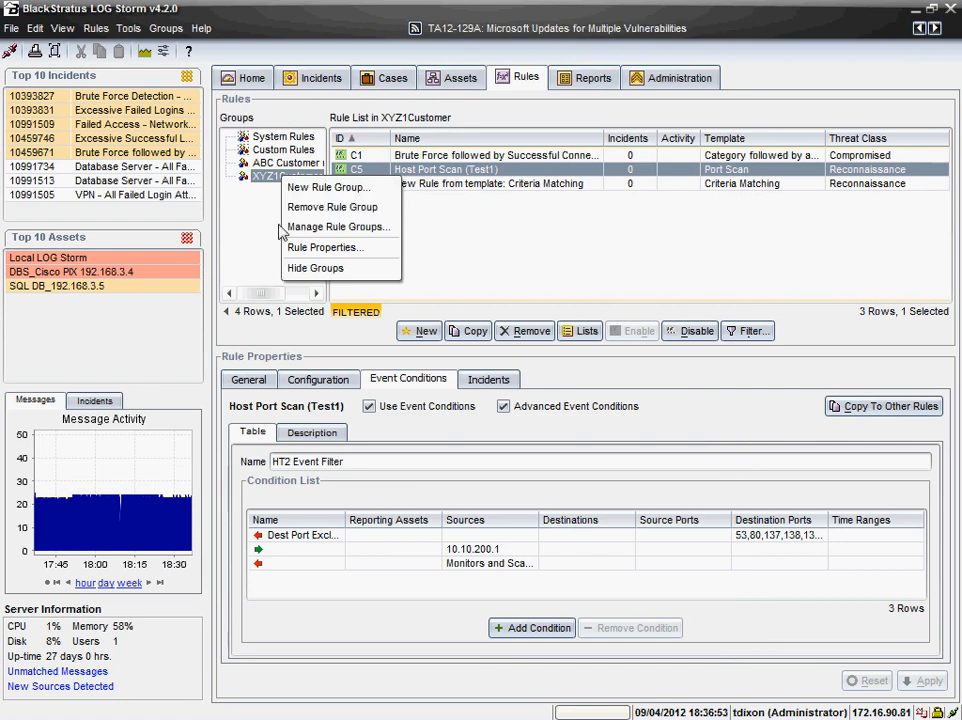
click(248, 232)
click(248, 232)
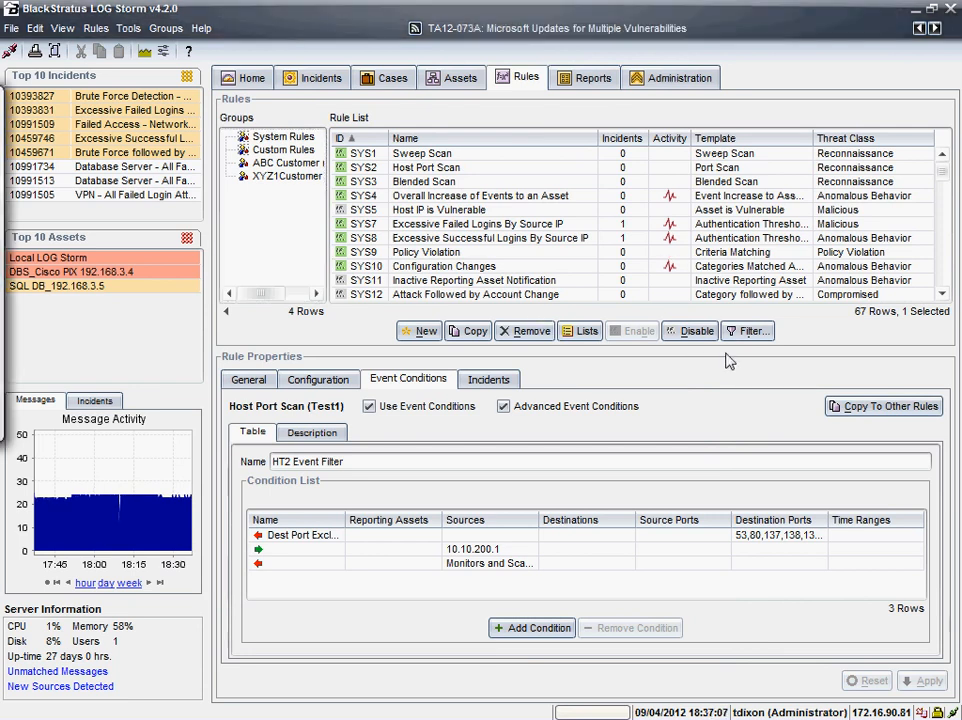
Step: Filter the rule list to rules whose name contains "scan"
click(750, 331)
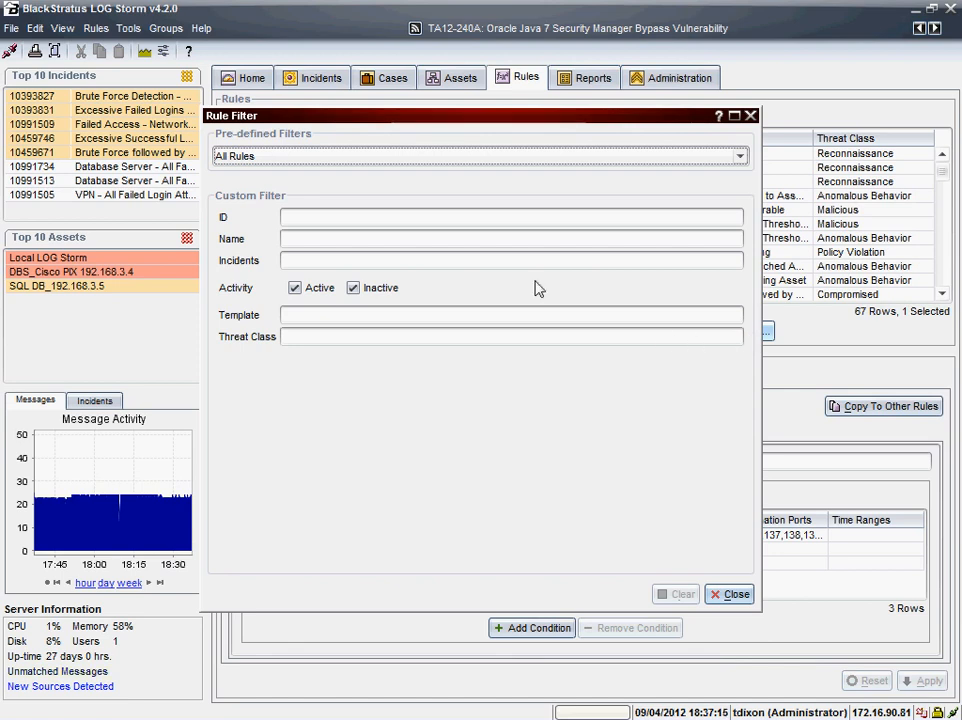
click(448, 240)
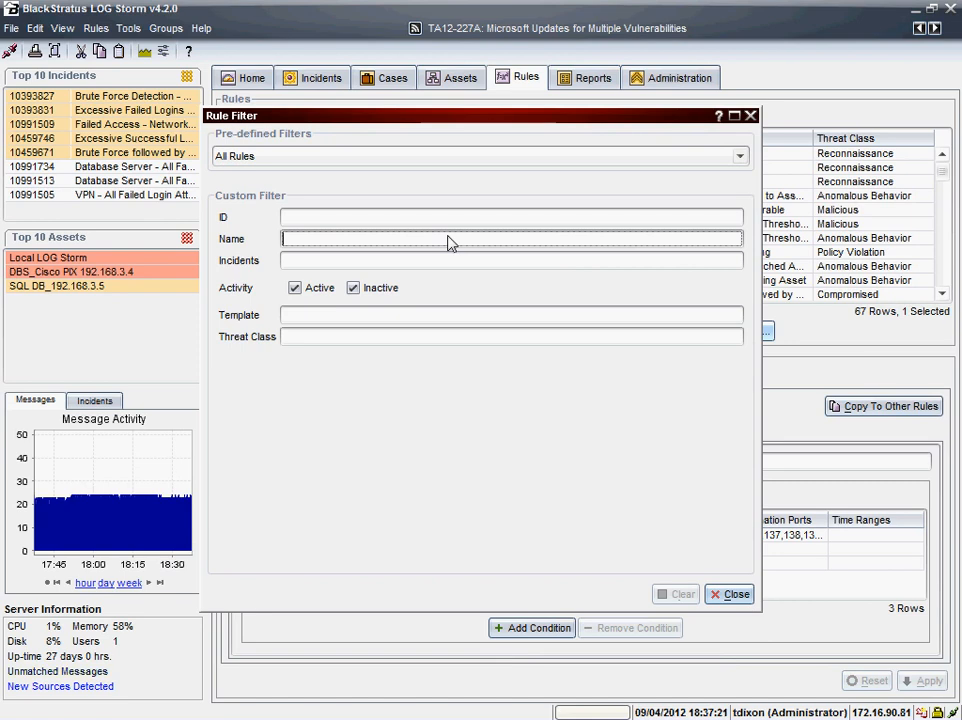
text(scan)
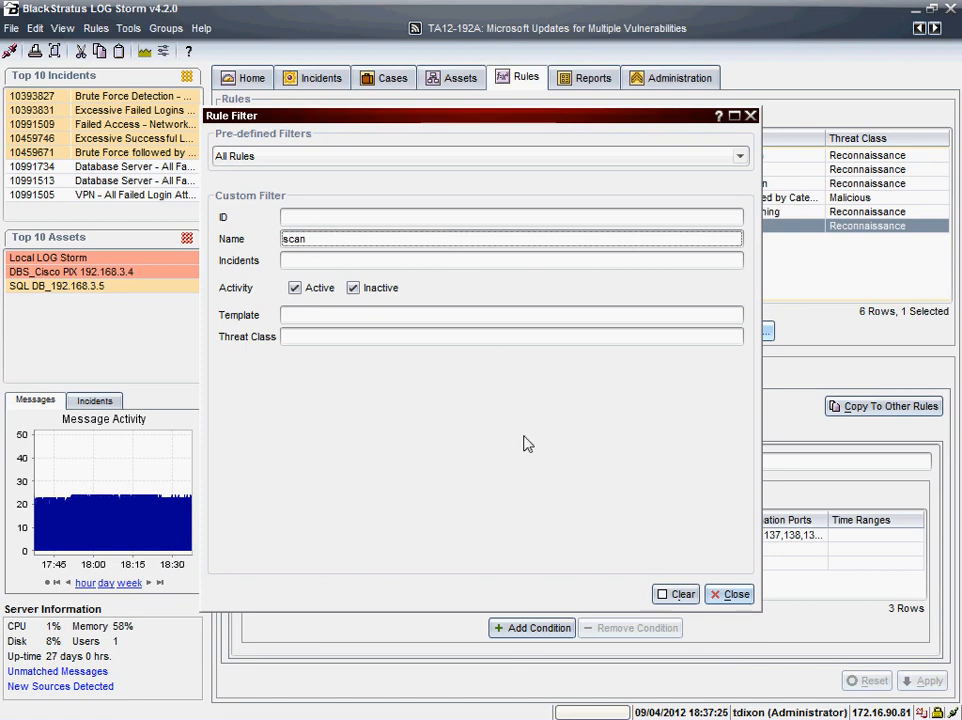
click(730, 599)
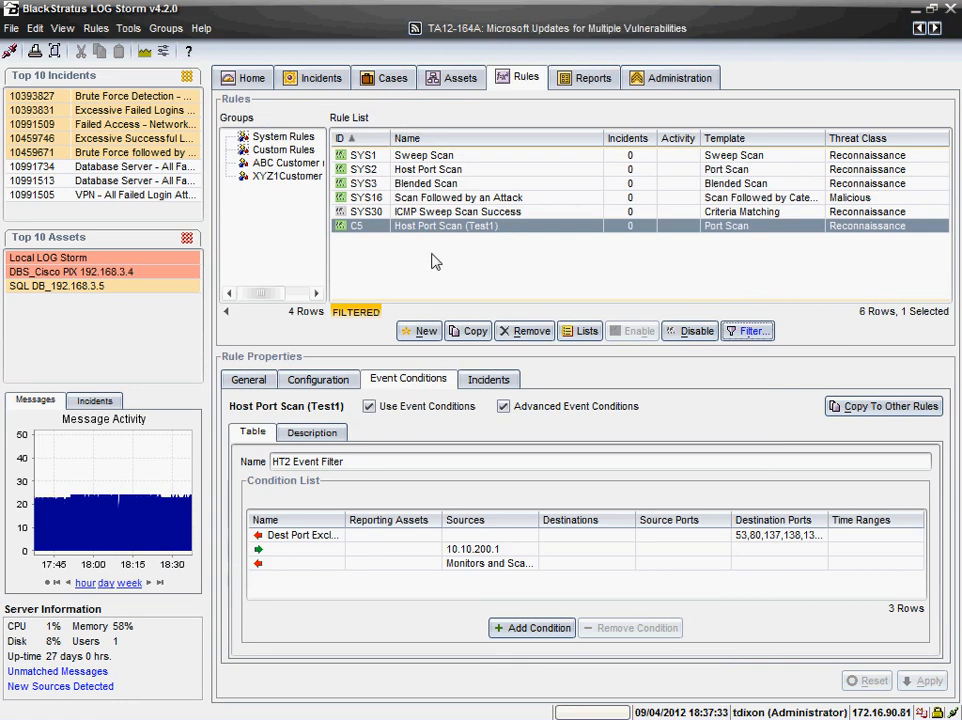
Step: Clear the custom name filter from the rule list
click(745, 331)
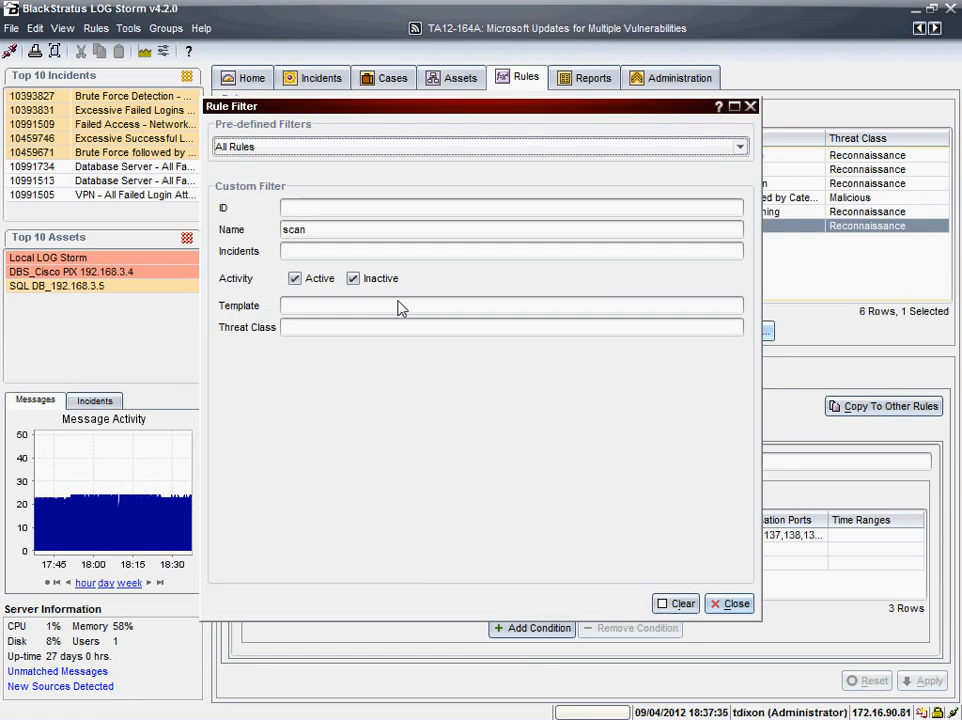
click(678, 604)
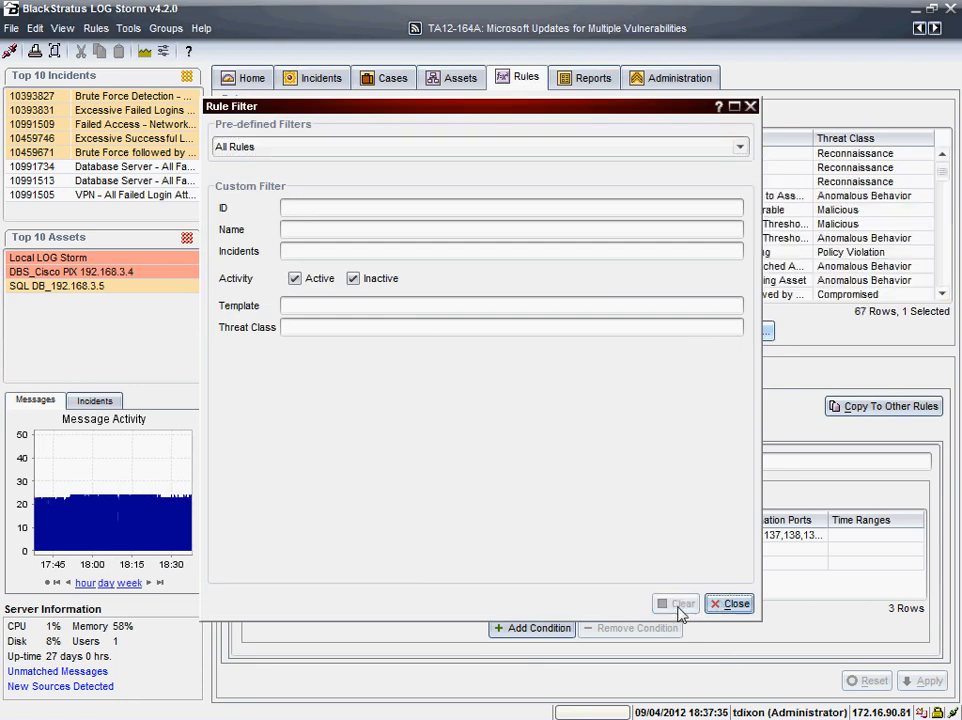
click(735, 604)
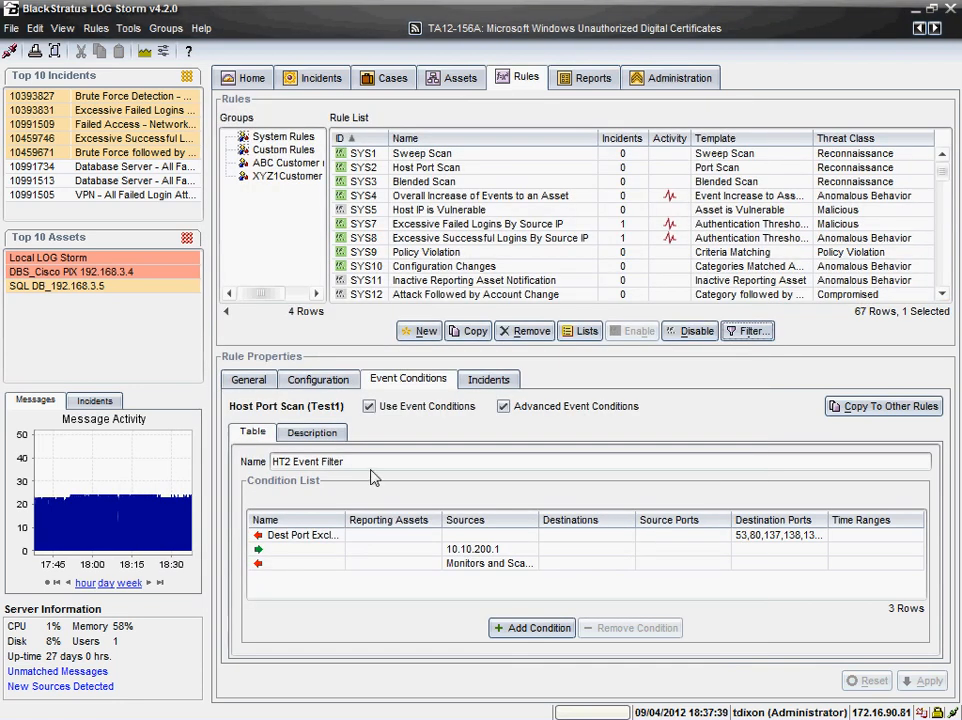